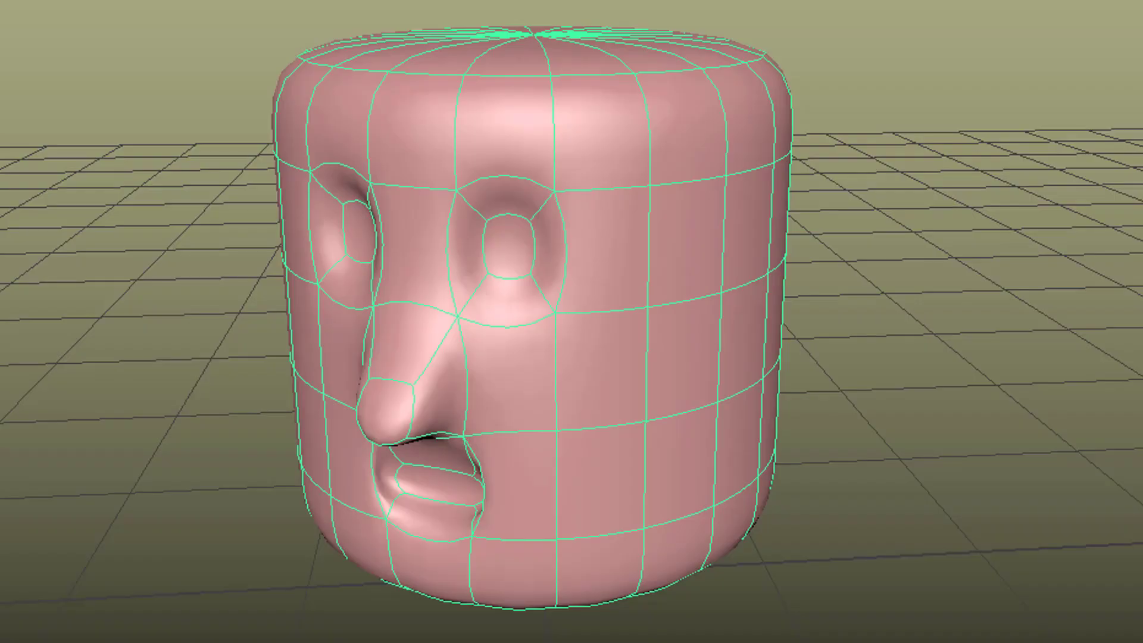
Compare the face cylinder with and without smooth mesh preview, and set its smooth mesh display to Cage + Smooth Mesh.
key("1")
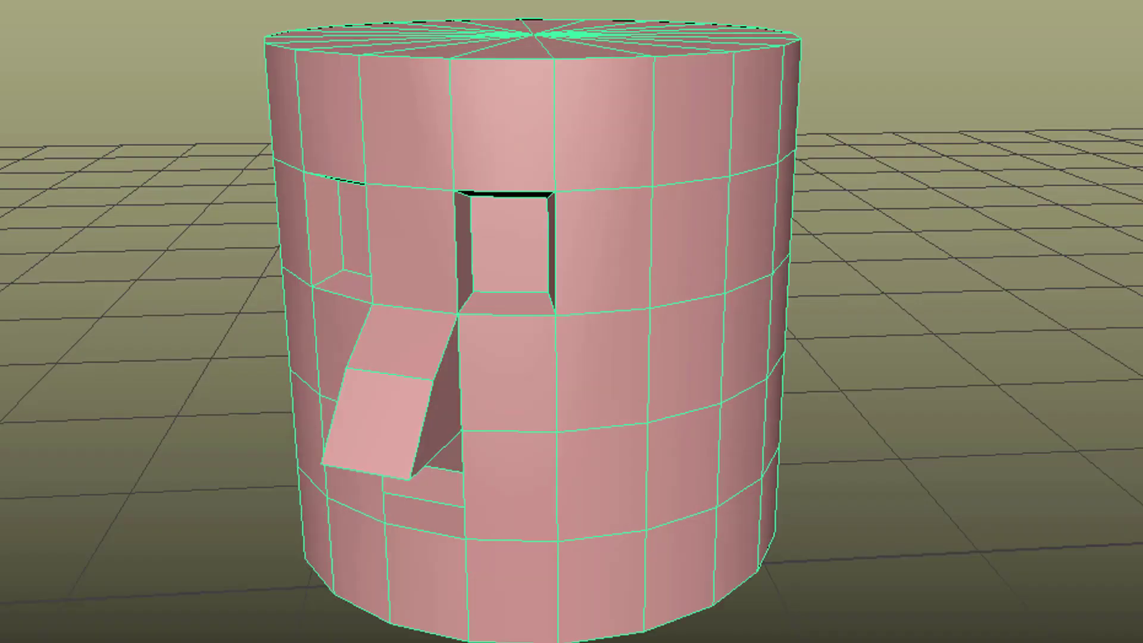
key("3")
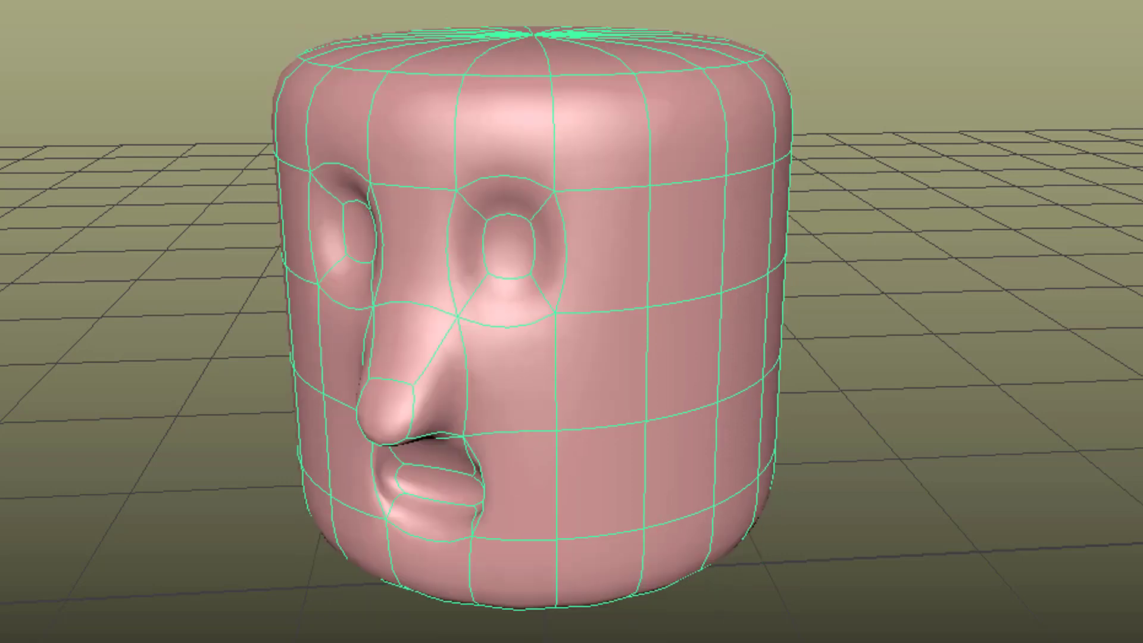
key("1")
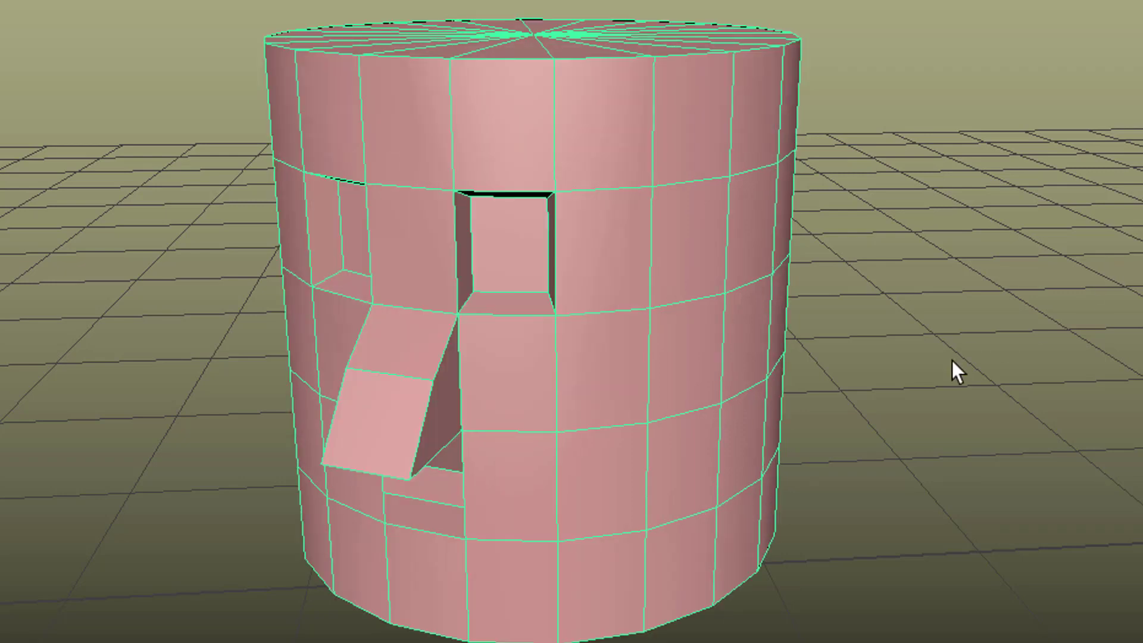
key("3")
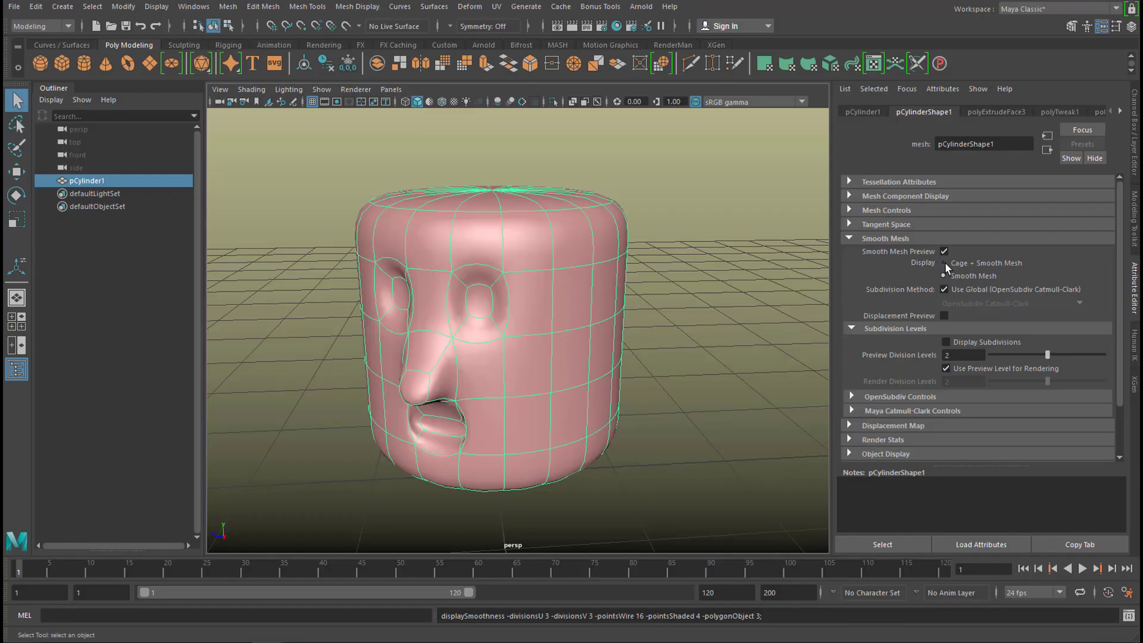
left_click(944, 263)
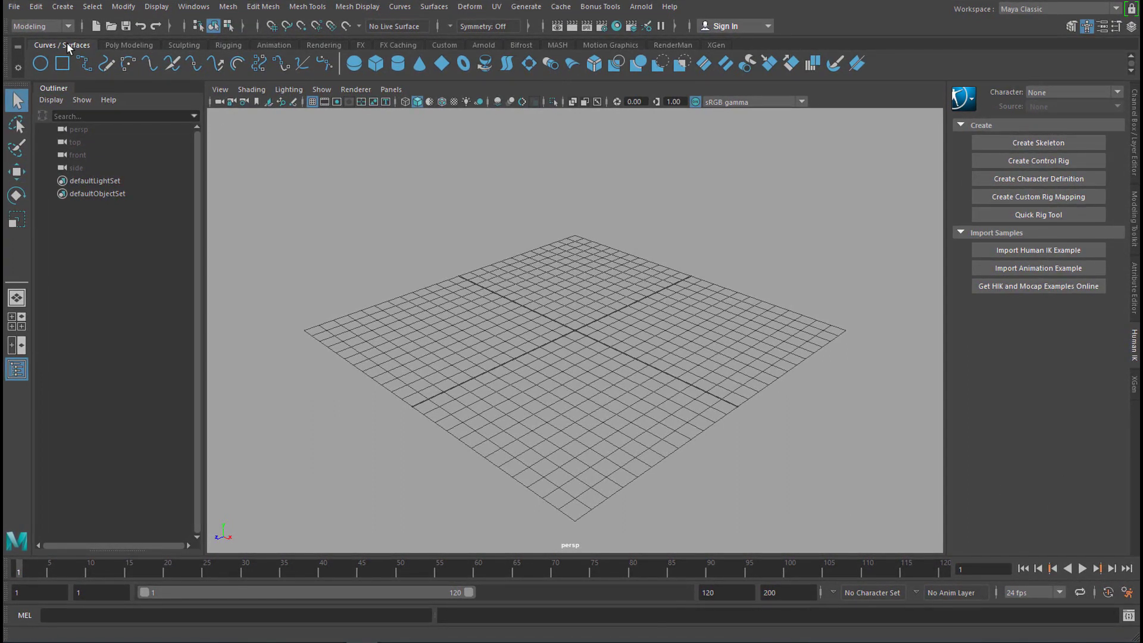
Draw three roughly parallel wavy freehand curves across the grid with the Pencil Curve tool.
left_click(107, 62)
mouse_move(336, 326)
left_mouse_down()
mouse_move(476, 381)
mouse_move(551, 430)
left_mouse_up()
left_click_drag(464, 288, 720, 410)
left_click_drag(626, 273, 796, 305)
Reshape the second and third curves by moving their control vertices.
key("q")
key("F8")
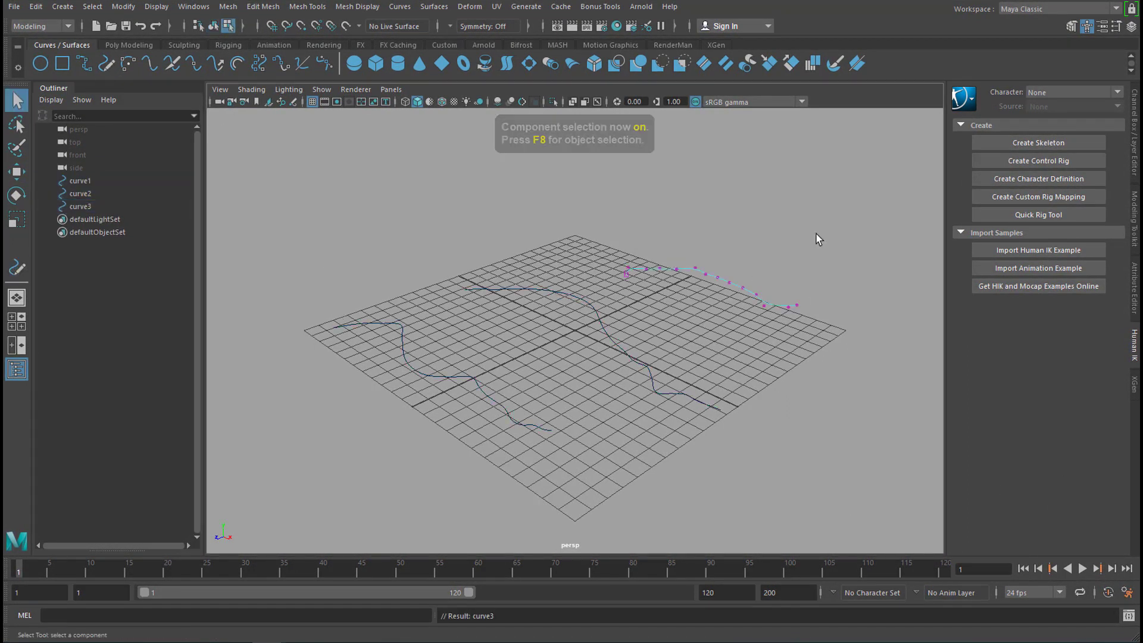
left_click(695, 267)
key("w")
left_click_drag(701, 269, 833, 319)
key("F8")
Center the first curve's pivot and reposition the curve along the near edge of the grid.
key("e")
left_click(439, 377)
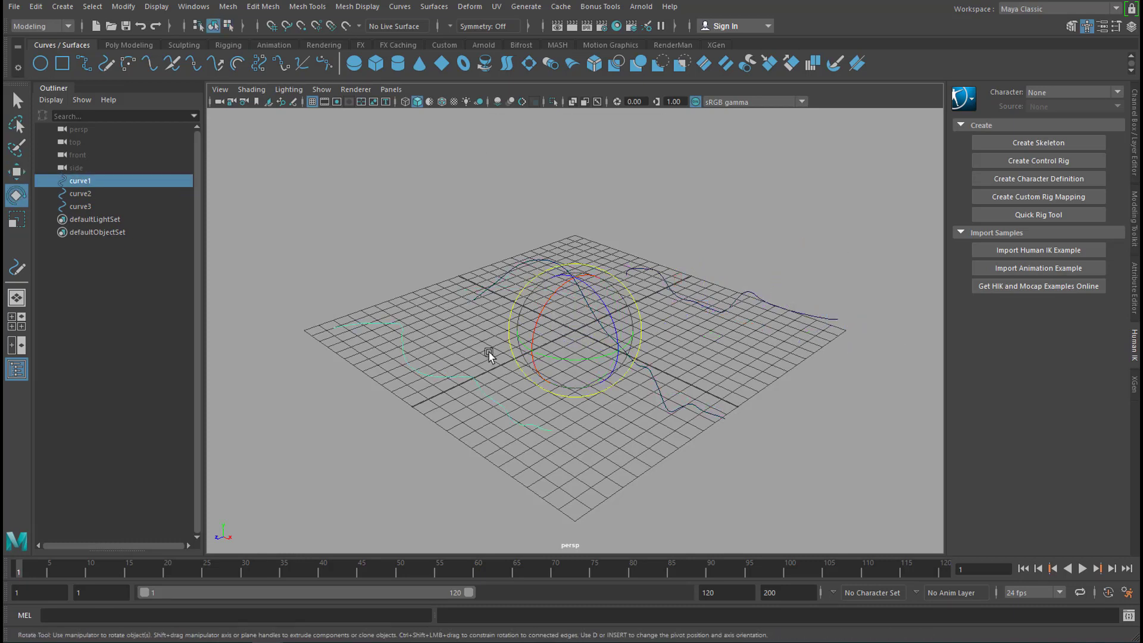
left_click(123, 6)
left_click(146, 353)
key("w")
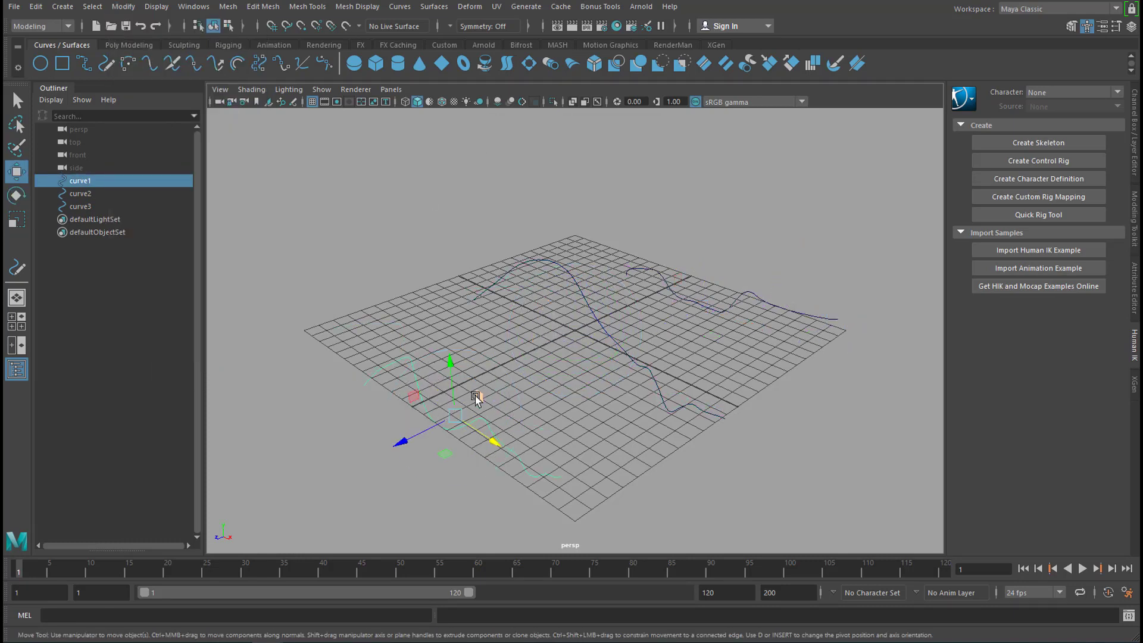
key("r")
Loft a surface through all three curves and clear the selection.
left_click(607, 324, "shift")
left_click(691, 287, "shift")
left_click(510, 67)
left_click_drag(561, 408, 574, 357, "alt")
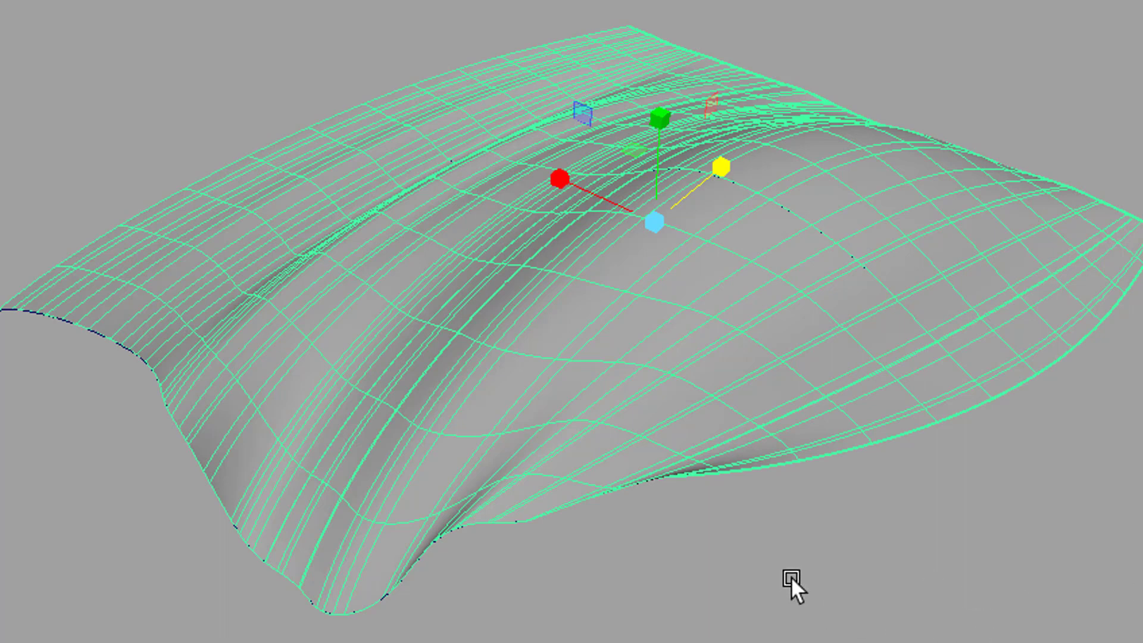
left_click(845, 598)
left_click_drag(808, 580, 887, 519, "alt")
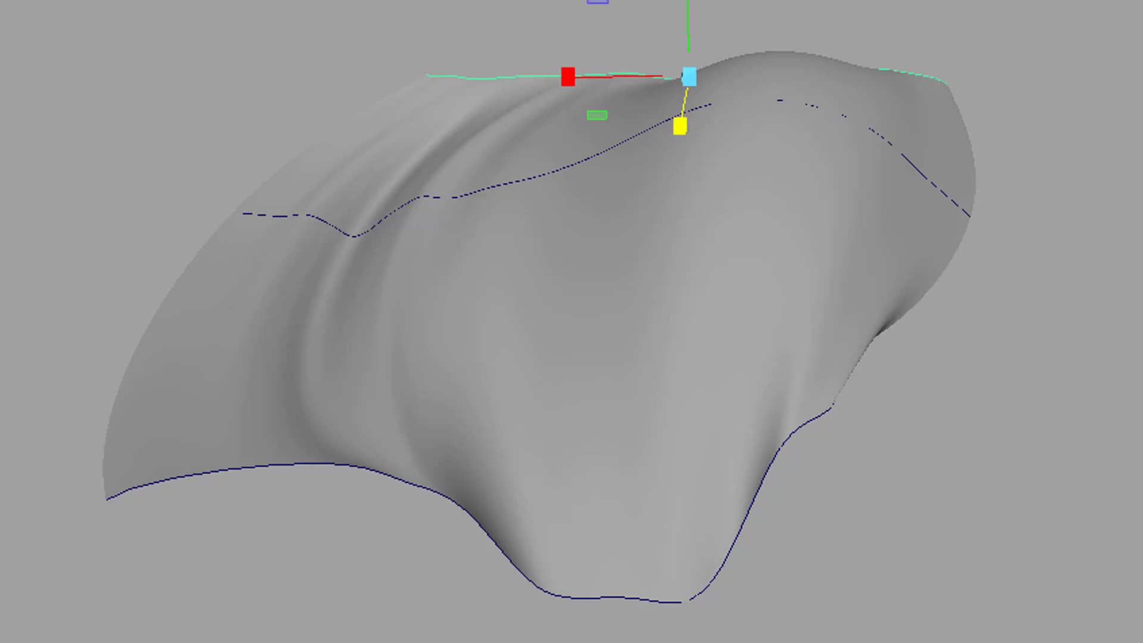
Scale the curve along the front edge of the lofted surface wider in X.
left_click(455, 494)
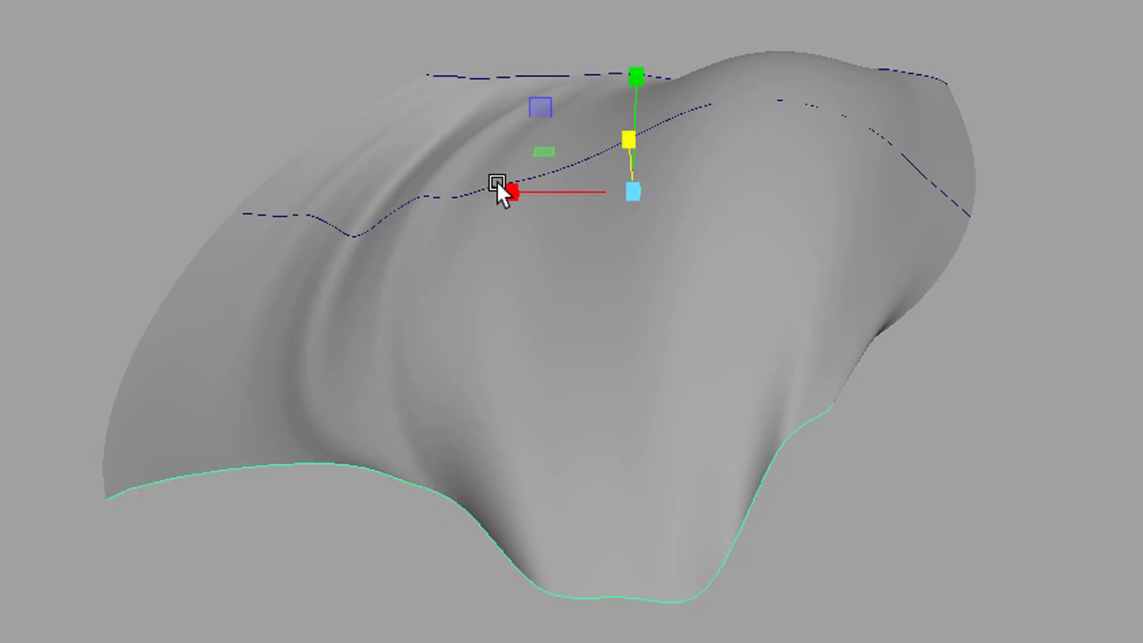
left_click_drag(512, 186, 369, 203)
left_click_drag(670, 402, 457, 494, "alt")
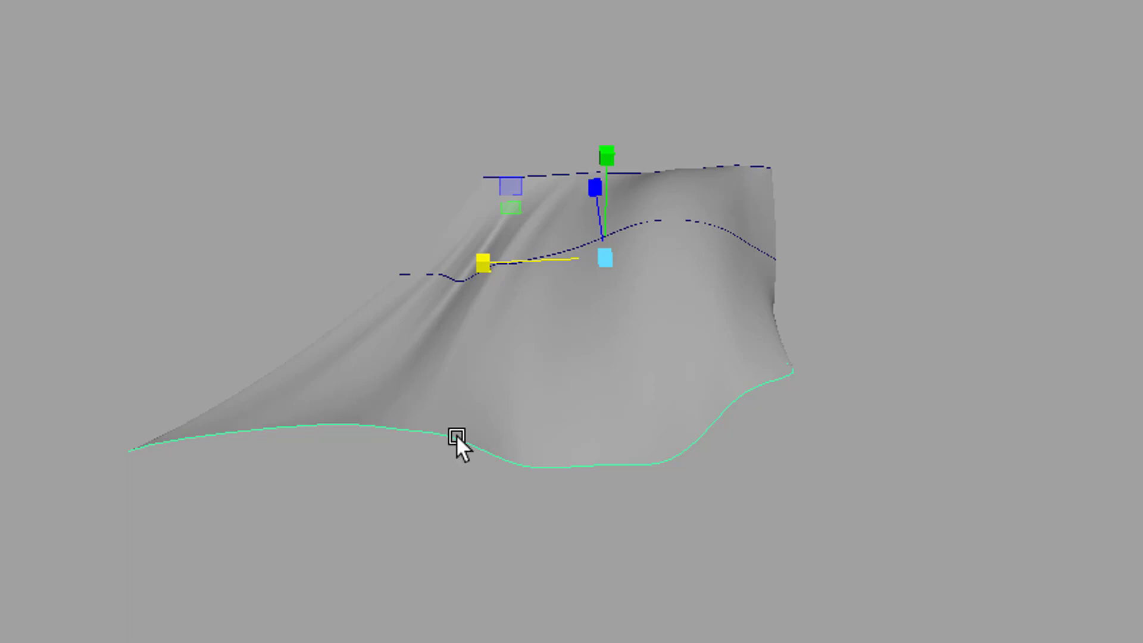
Raise one control vertex of the widened edge curve along Y to pull the surface into a tall peak.
right_click_drag(456, 434, 457, 457)
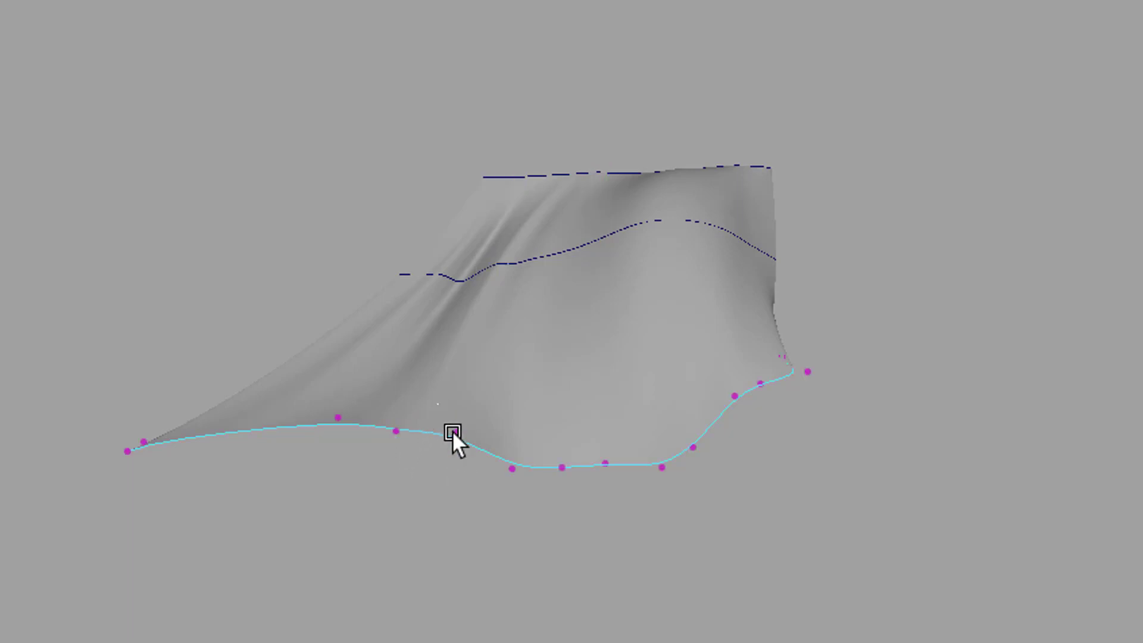
left_click_drag(472, 476, 484, 494)
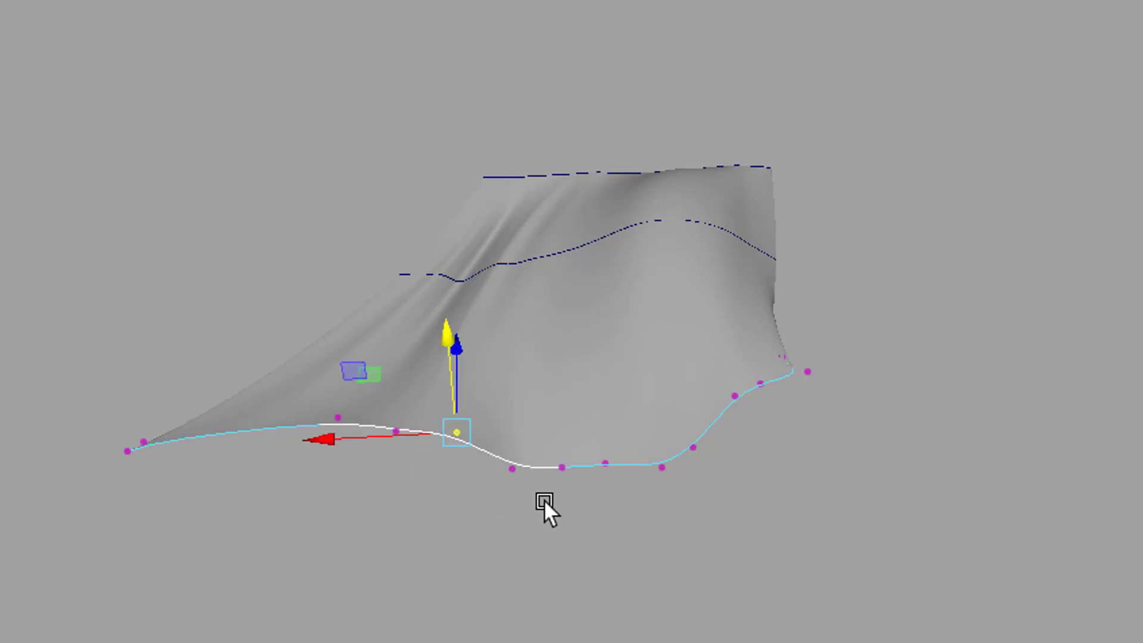
left_click_drag(450, 336, 496, 19)
left_click_drag(694, 581, 177, 557, "alt")
left_click_drag(520, 441, 501, 497, "alt")
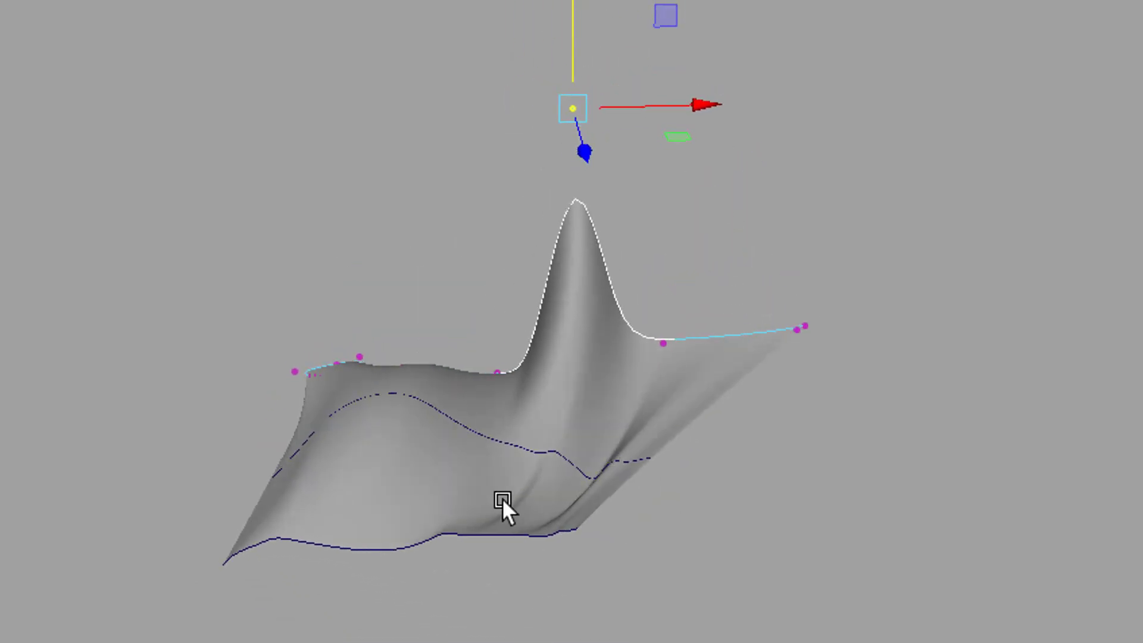
left_click(541, 451)
left_click(558, 458)
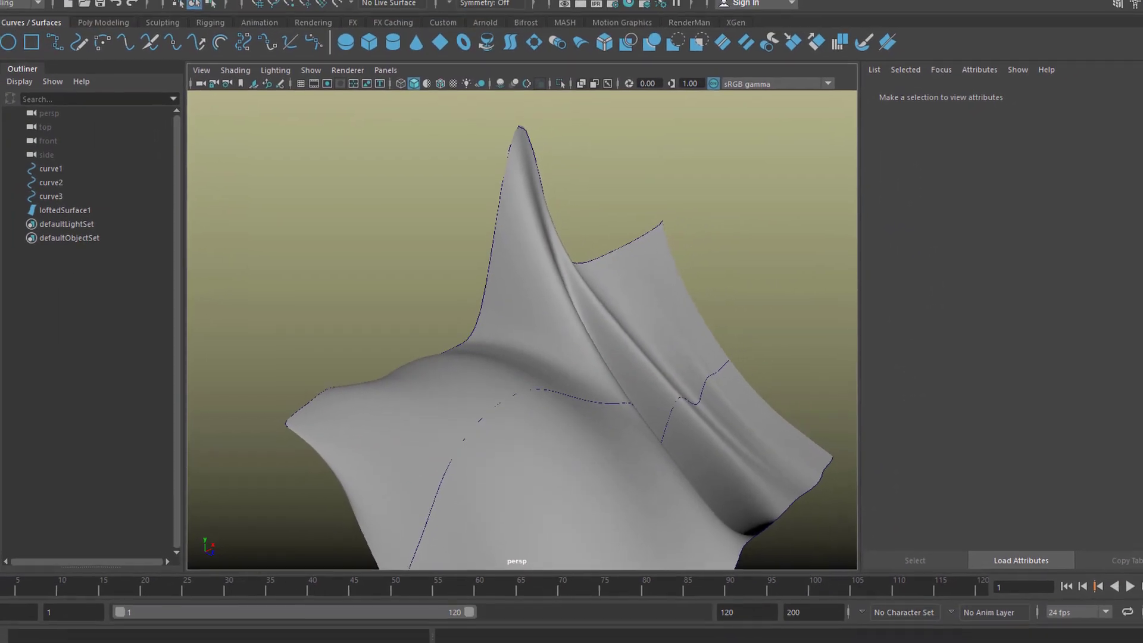
Add an Arnold skydome light to the scene.
left_click(641, 6)
mouse_move(664, 73)
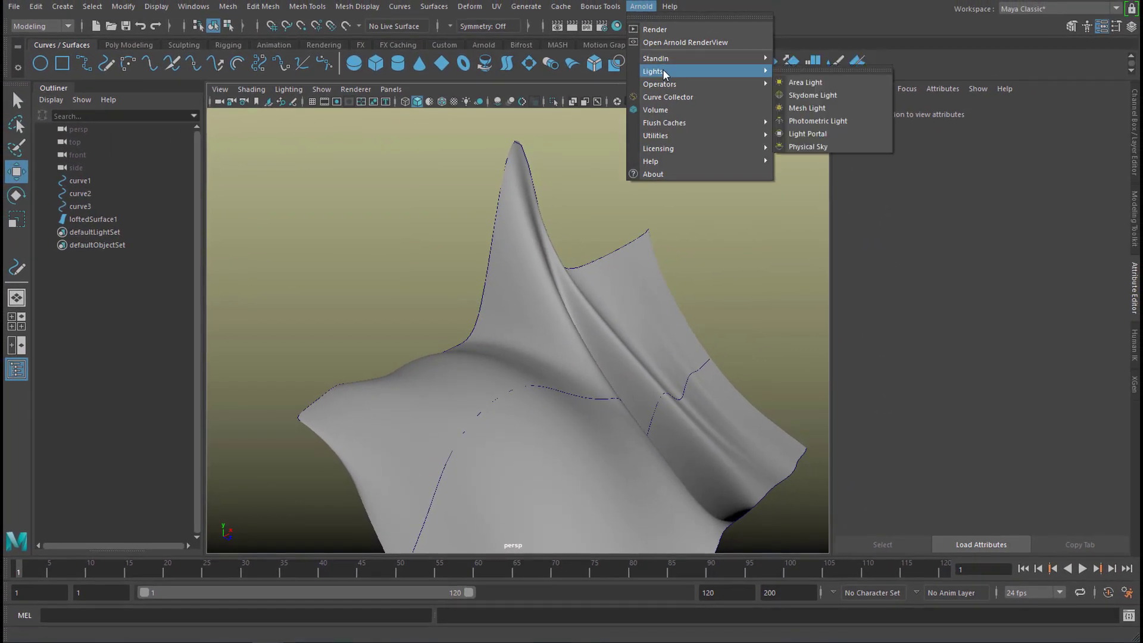
left_click(812, 95)
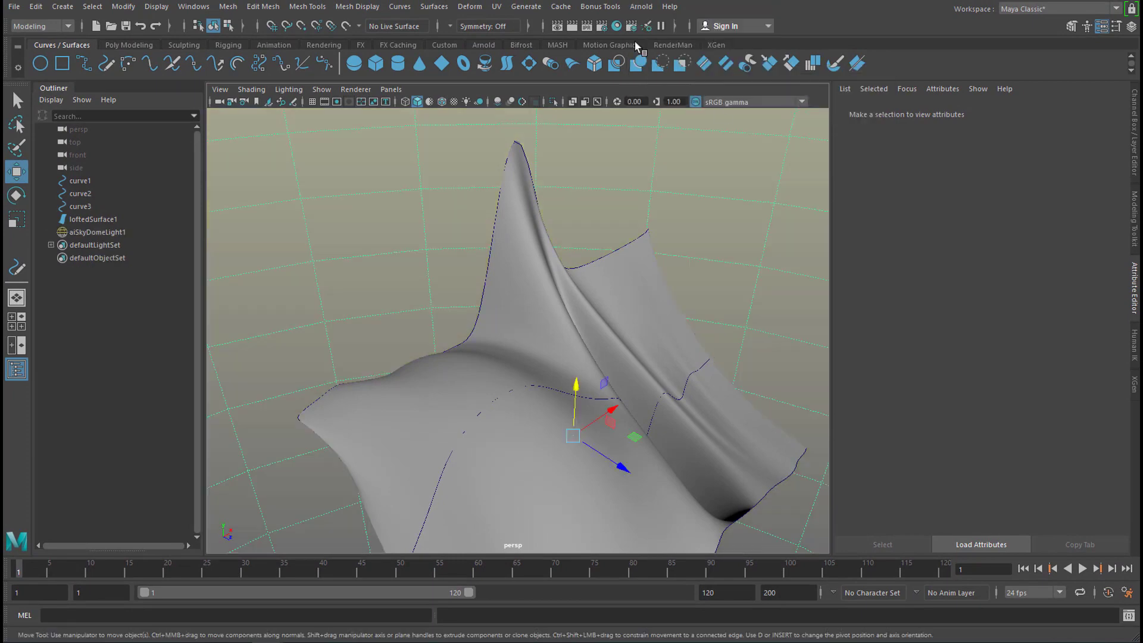
Render the lofted surface with Arnold from two views to examine its smoothness, closing the render window each time.
left_click(641, 6)
key("Escape")
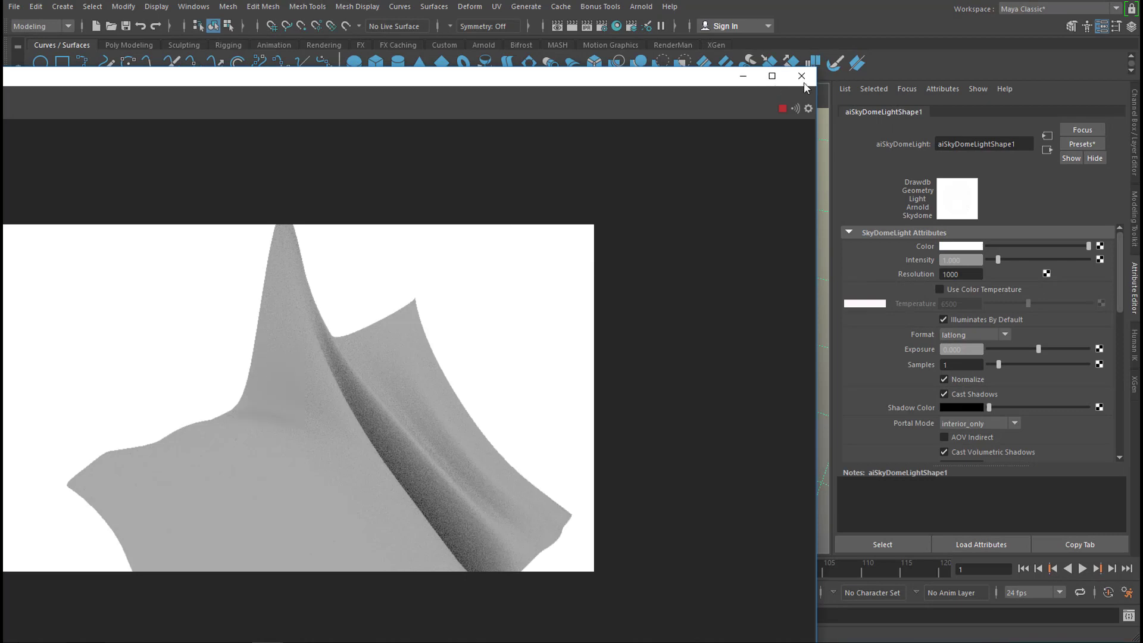
left_click(801, 77)
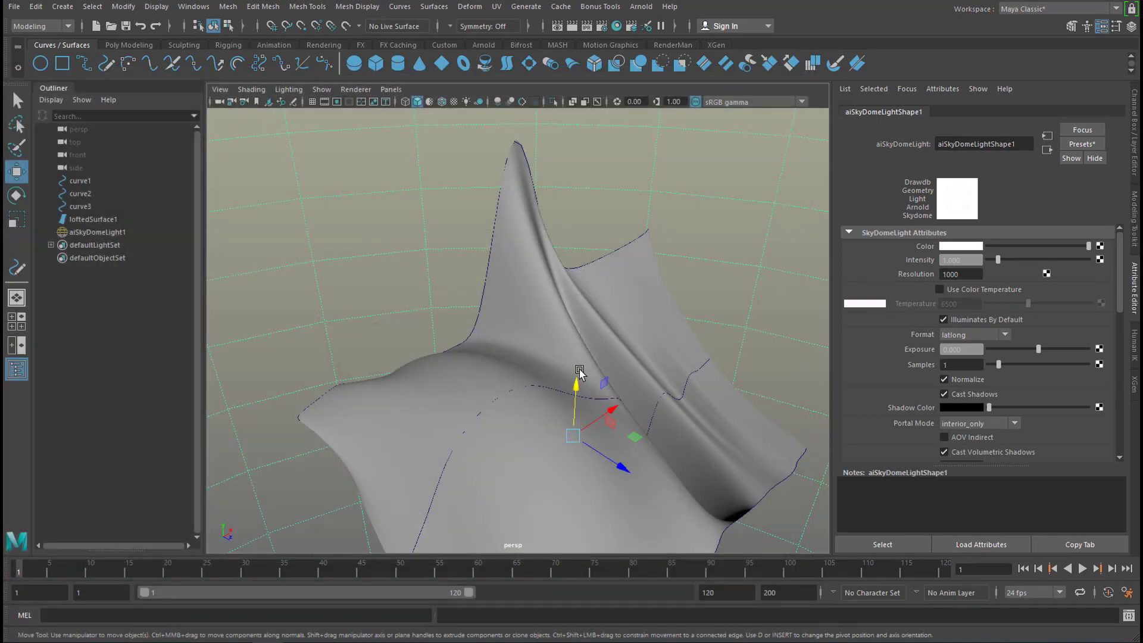
left_click(640, 7)
left_click(649, 31)
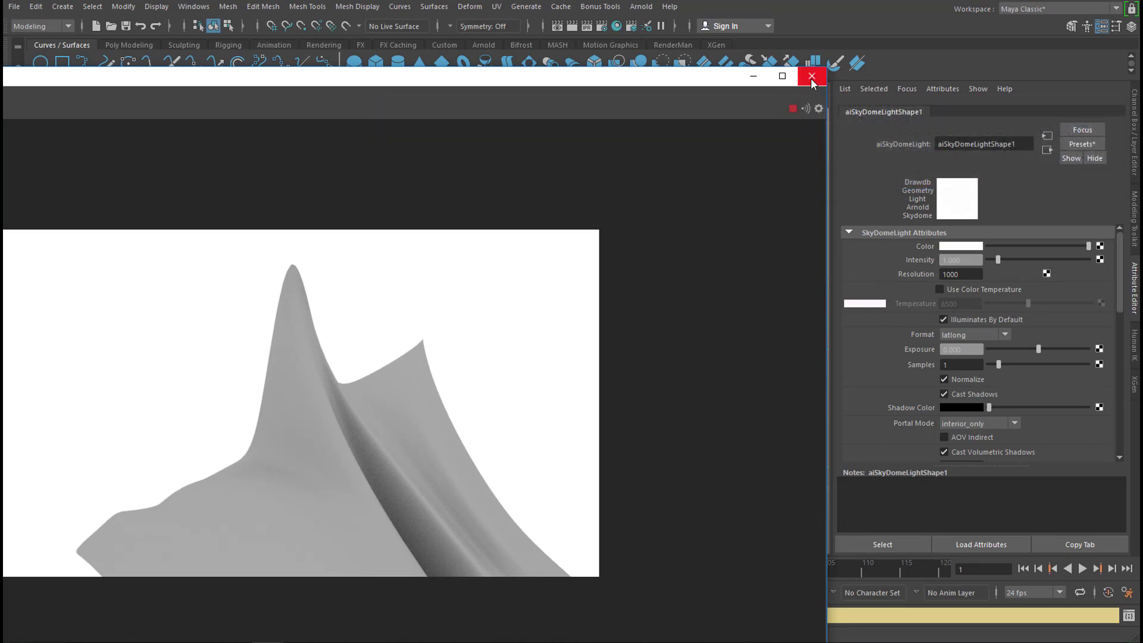
left_click(810, 76)
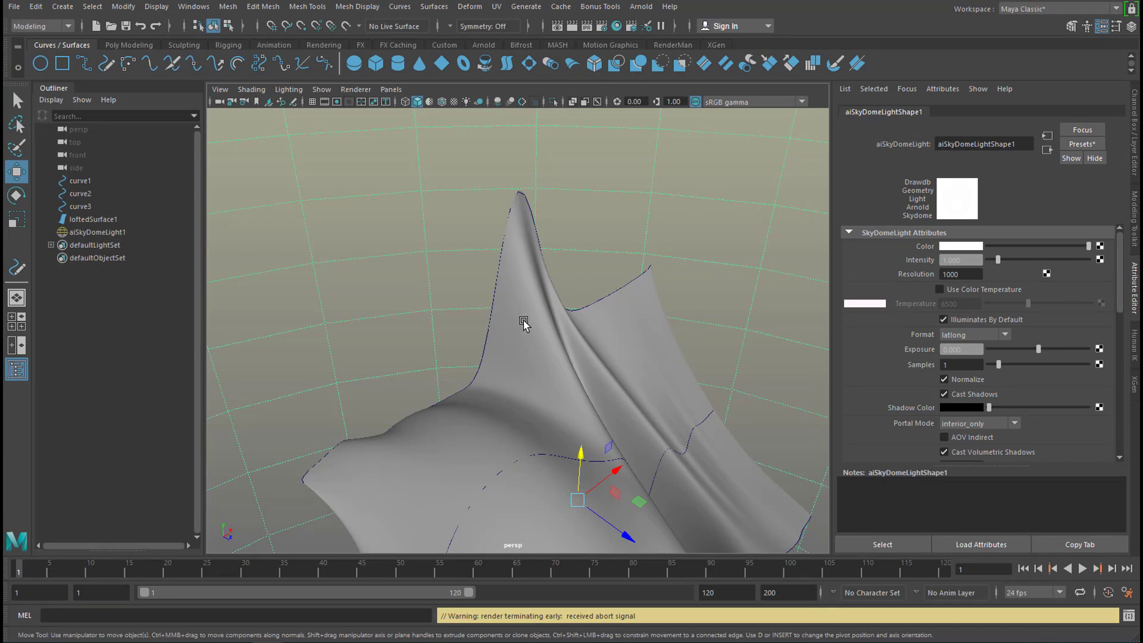
Delete the skydome light from the scene.
left_click(530, 320)
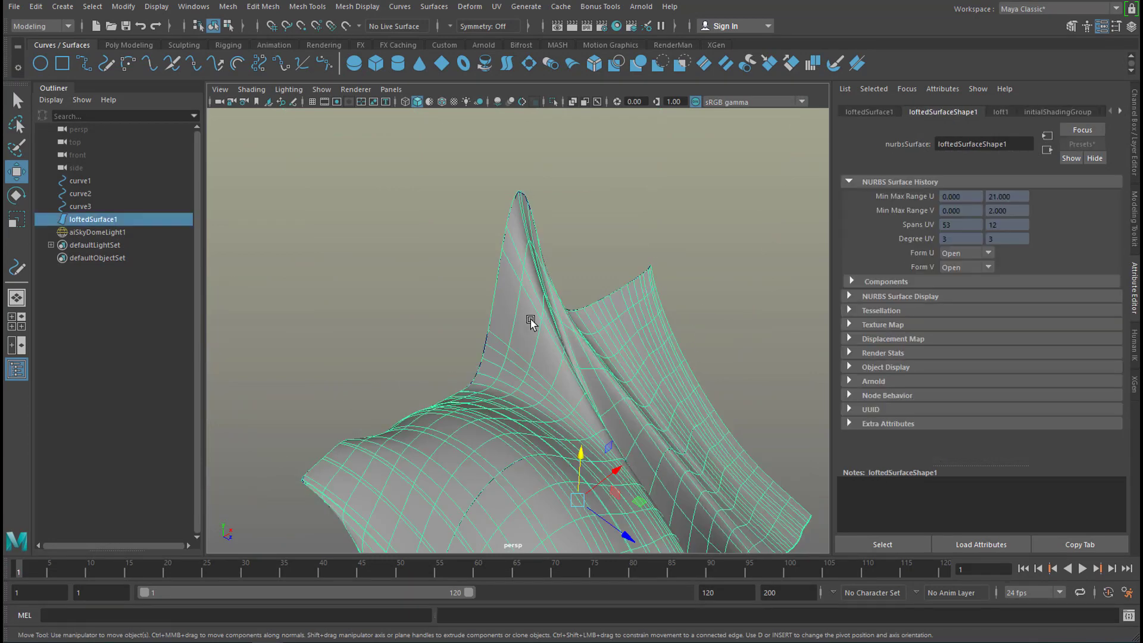
left_click(412, 262)
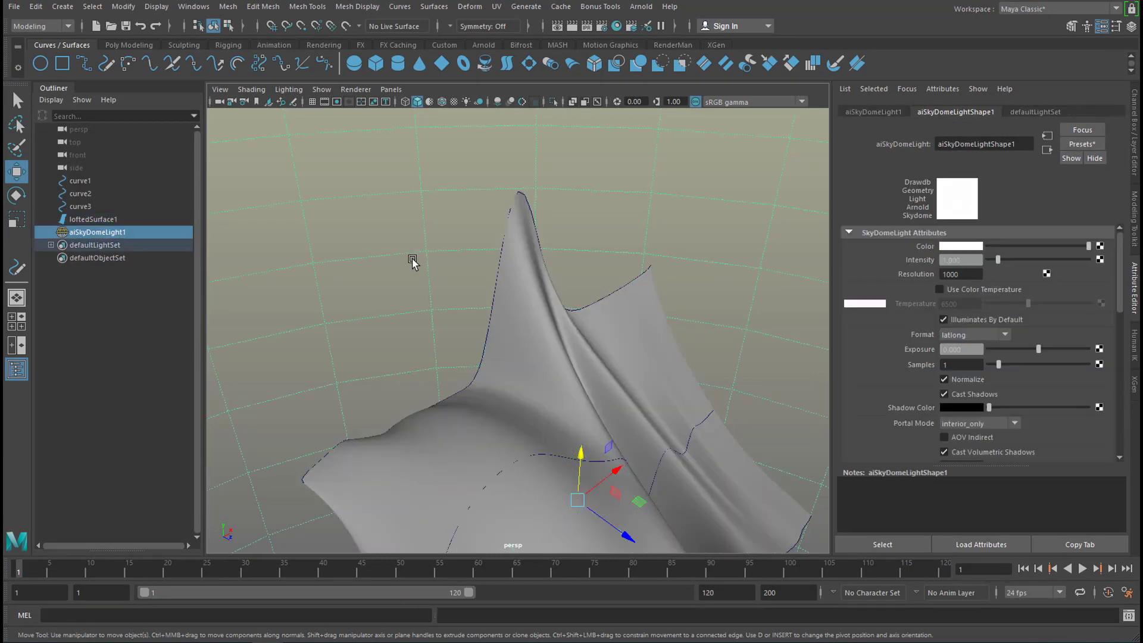
key("Delete")
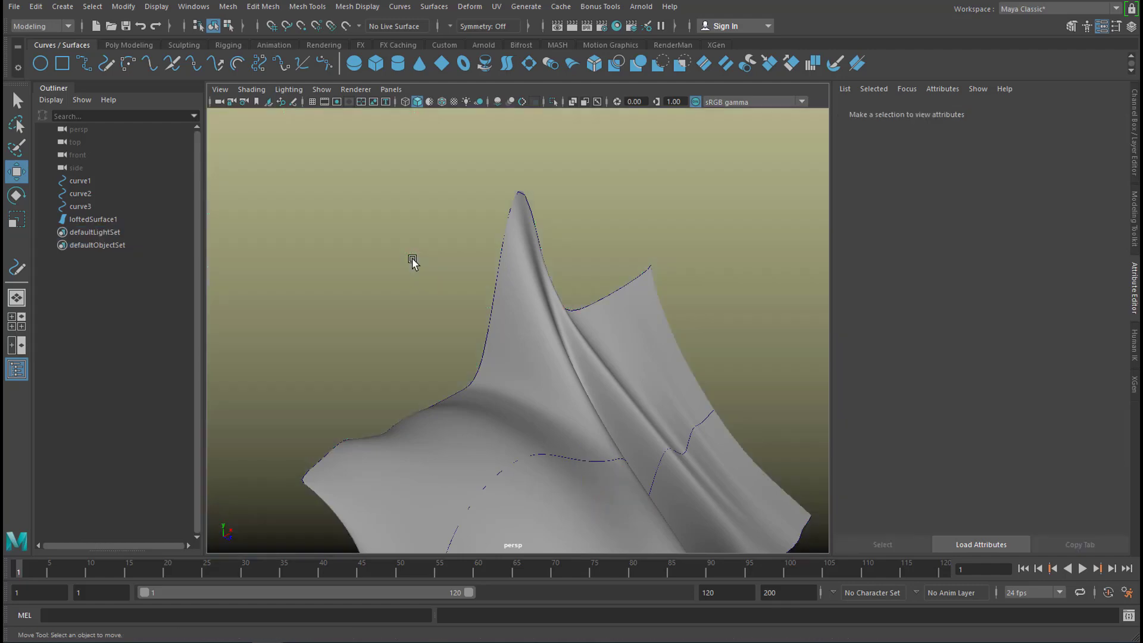
Display the lofted surface at rough smoothness and examine the tip of its peak up close.
left_click(521, 325)
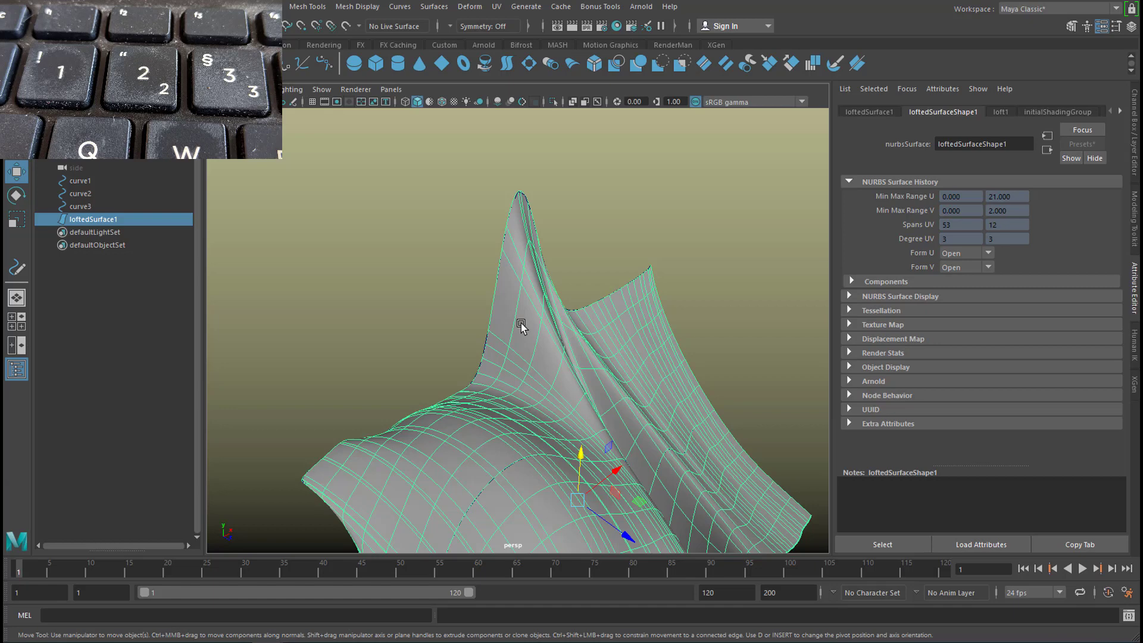
key("1")
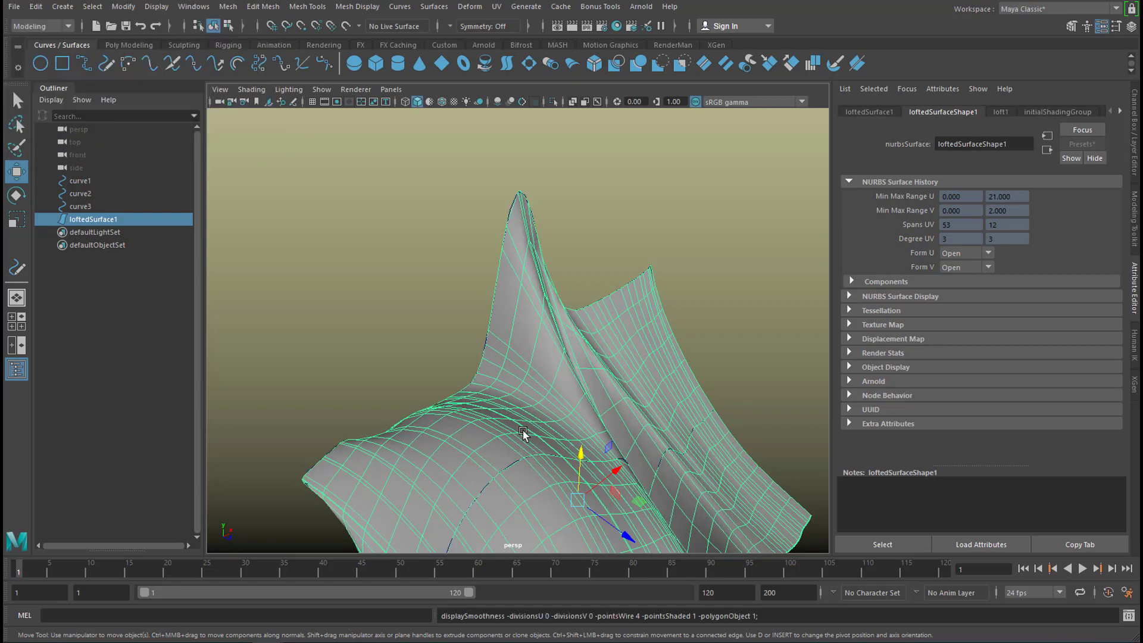
left_click_drag(522, 434, 625, 273, "alt")
right_click_drag(625, 273, 756, 408, "alt")
left_click_drag(586, 406, 566, 409, "alt")
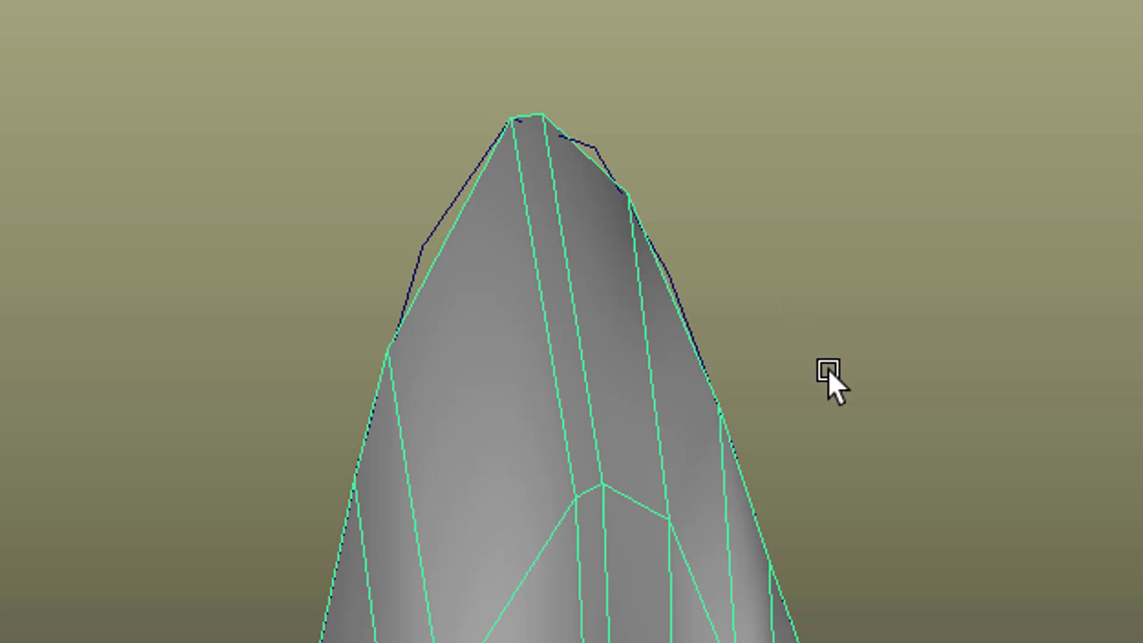
Compare the peak at medium, rough and fine display smoothness, finishing with fine.
key("3")
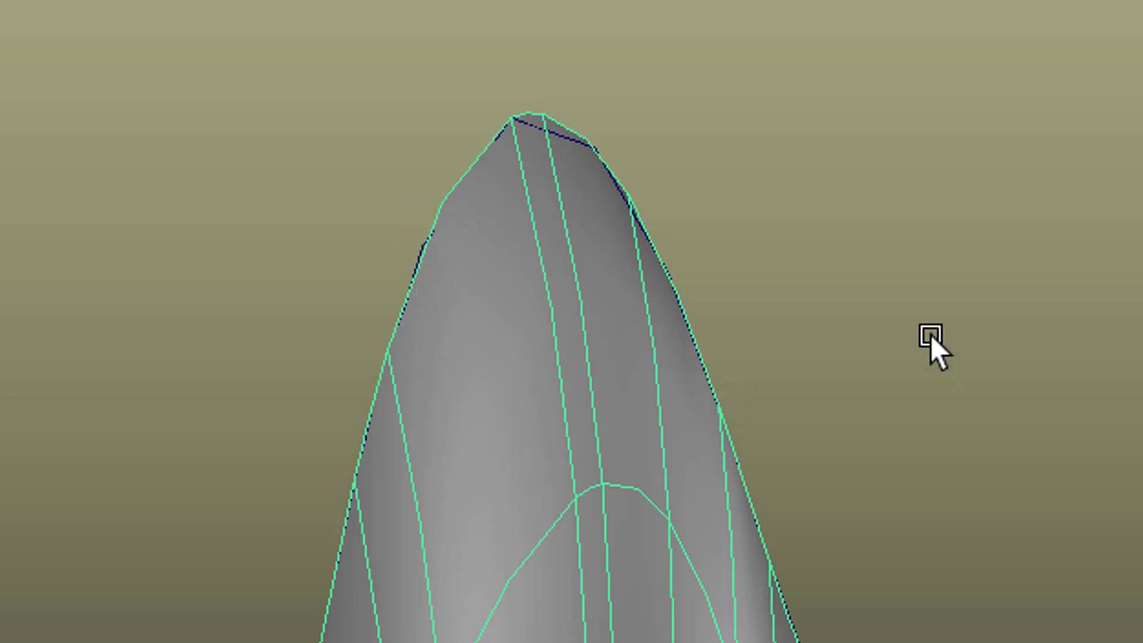
key("3")
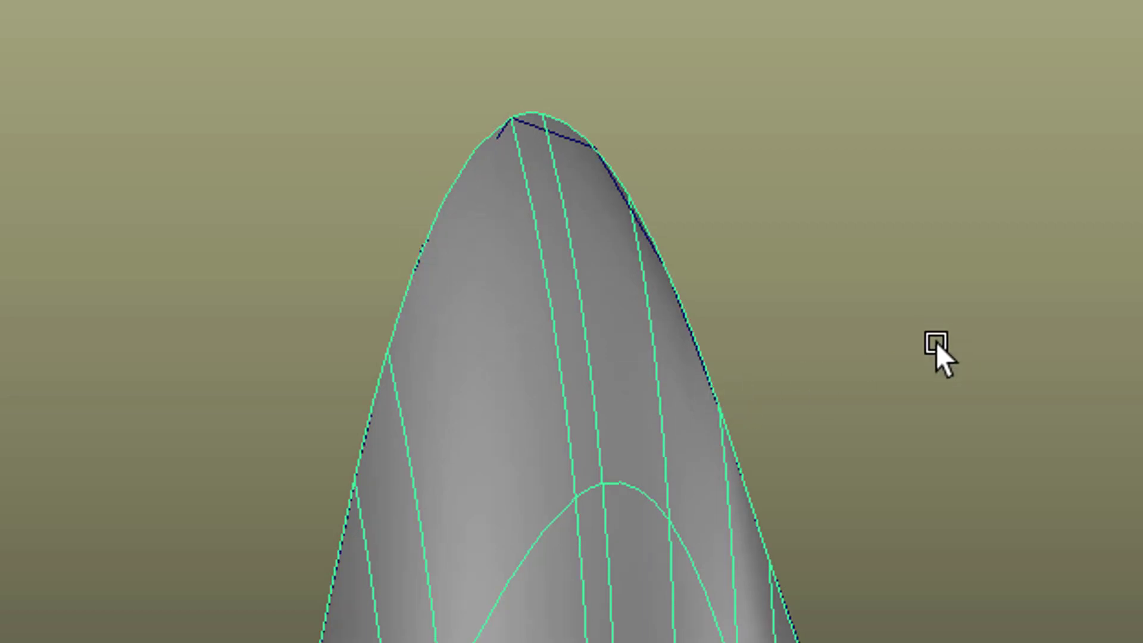
key("1")
key("3")
middle_click_drag(897, 464, 773, 476)
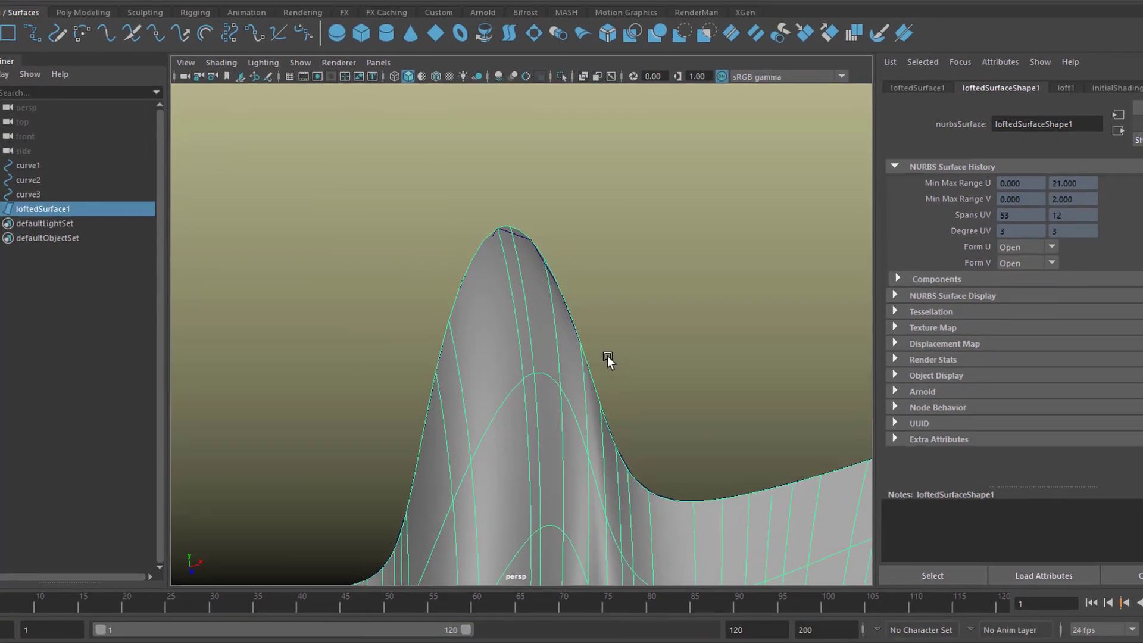
Compare the peak's rough and fine smoothness in wireframe, and return to shaded display with textures.
key("4")
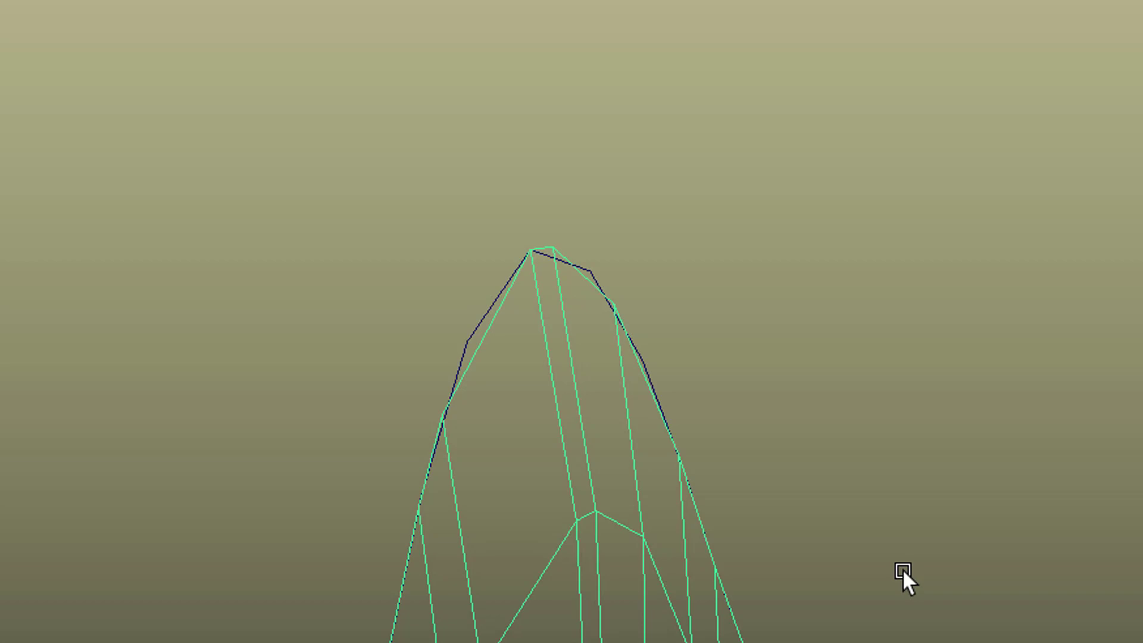
key("3")
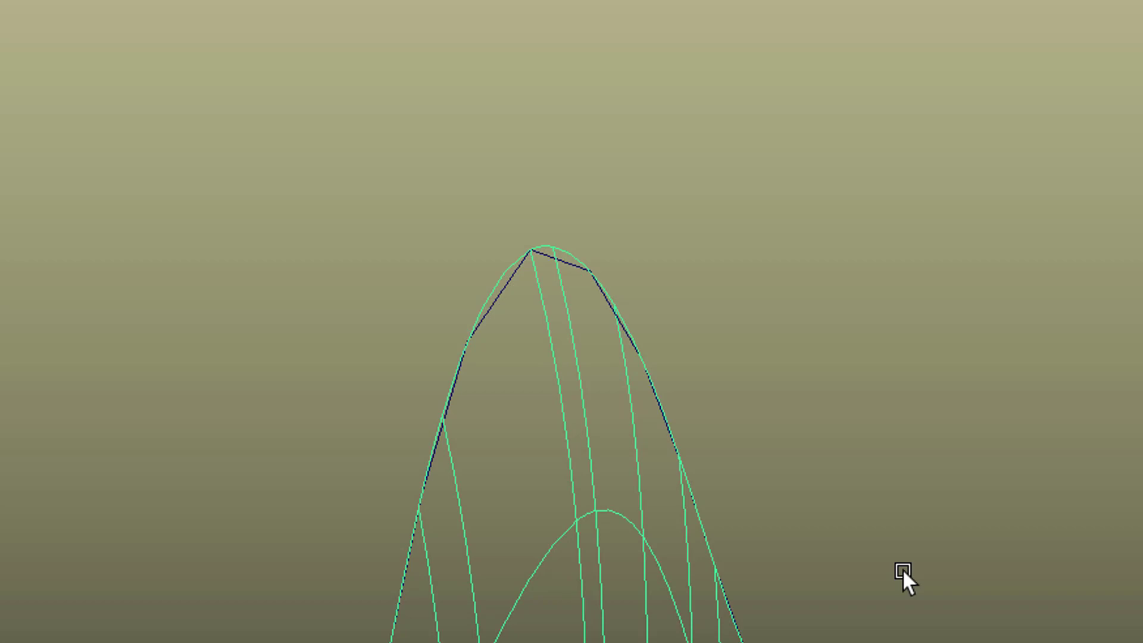
key("5")
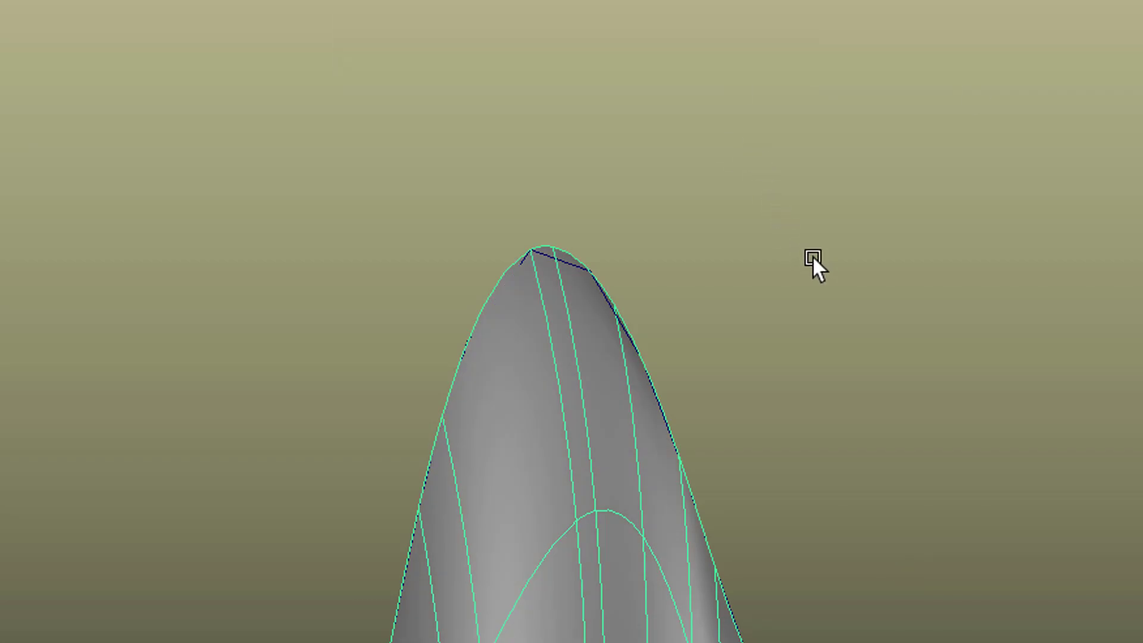
key("6")
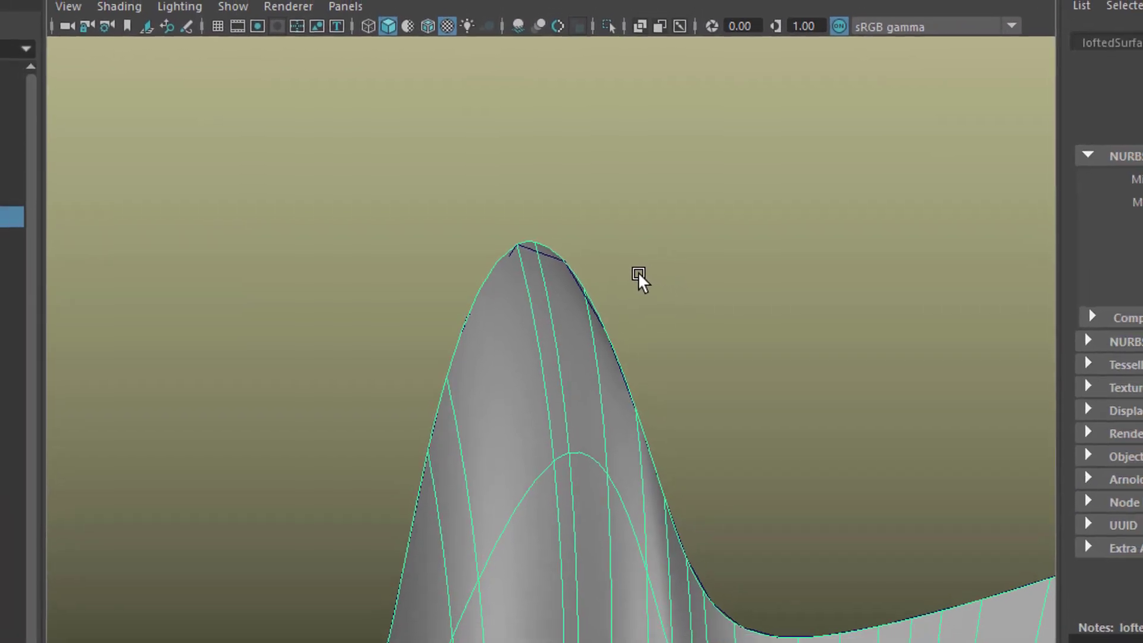
In shaded display, assign a new Phong E material to the lofted surface and map a Grid texture to its color.
key("5")
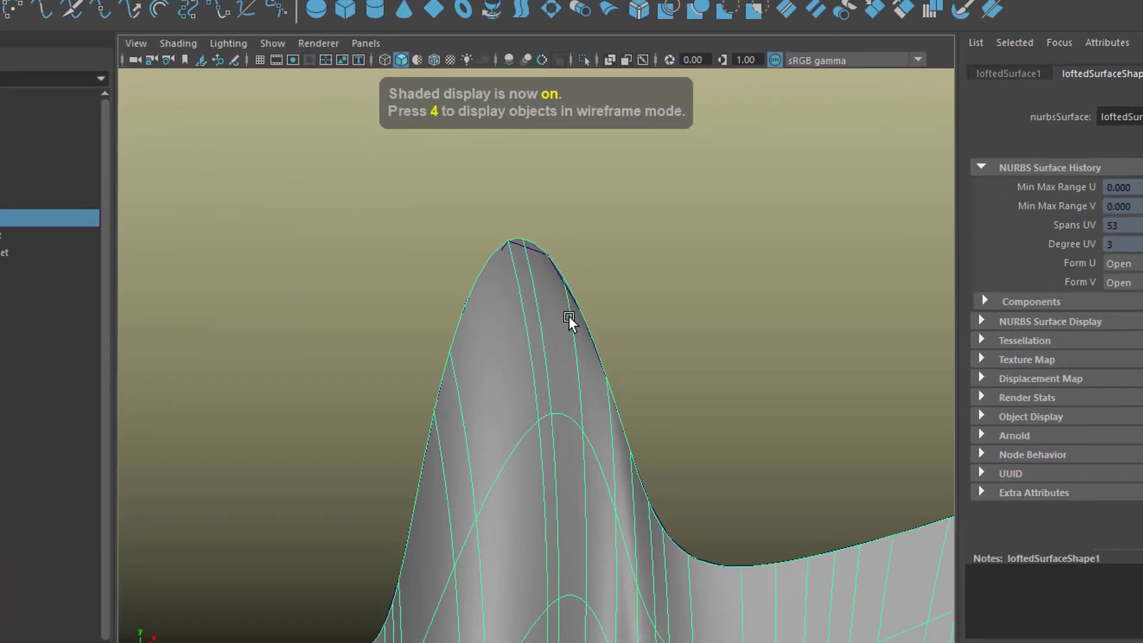
right_click(487, 302)
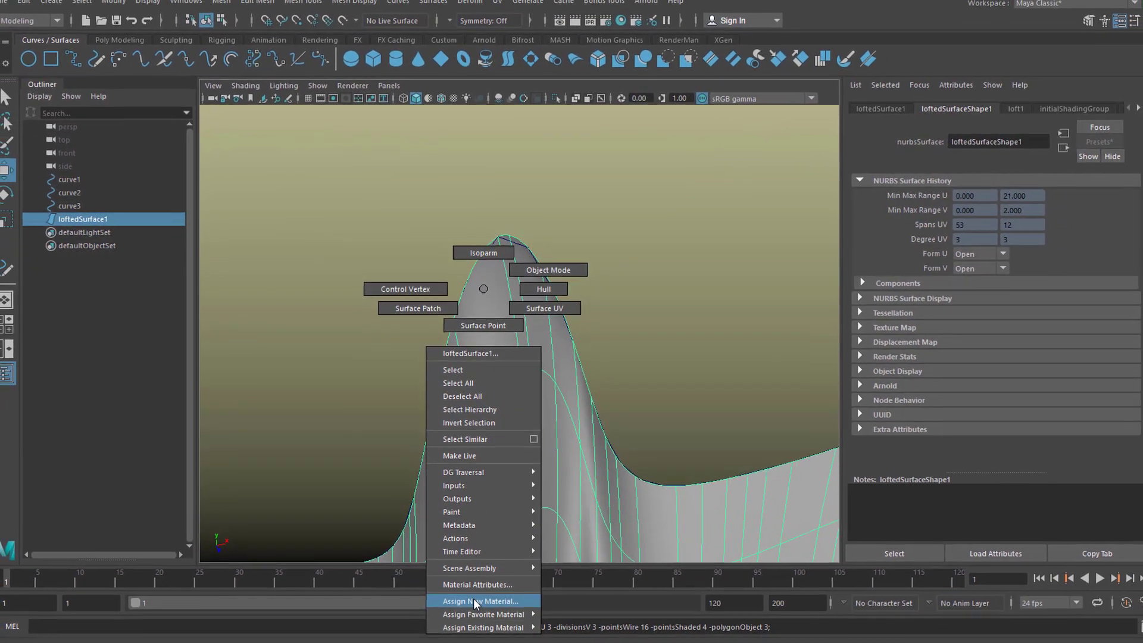
left_click(536, 575)
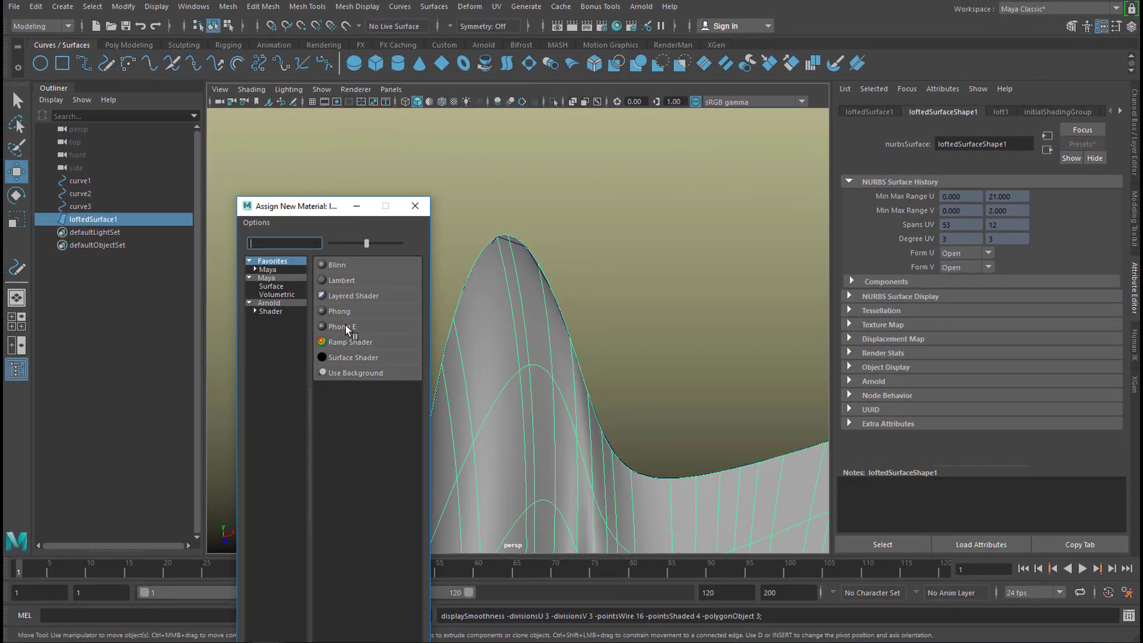
left_click(341, 327)
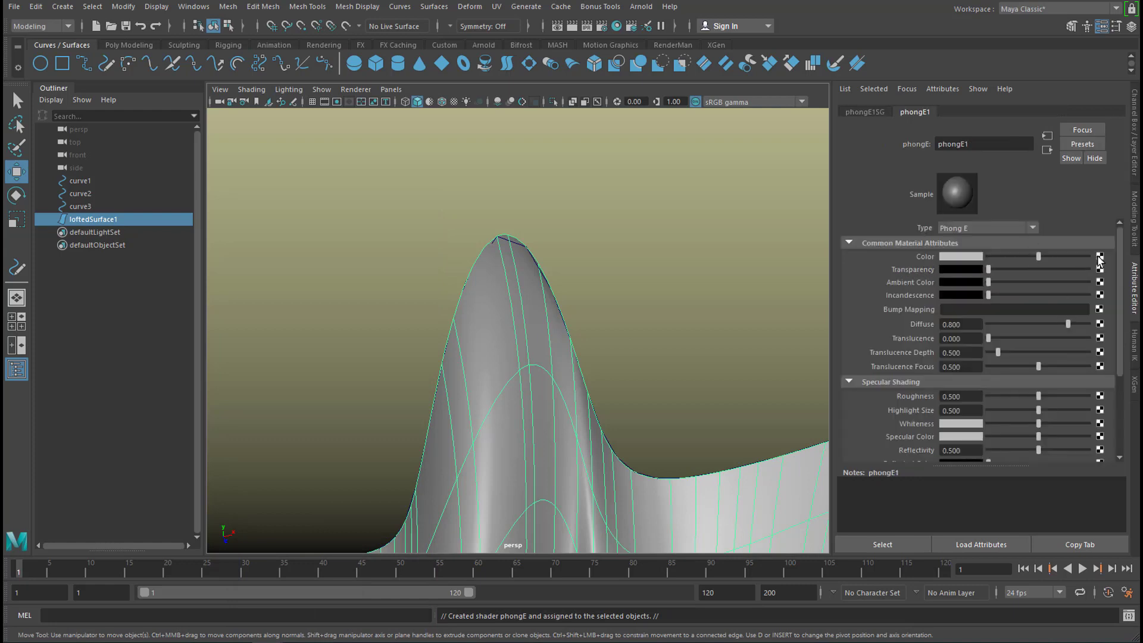
left_click(1099, 256)
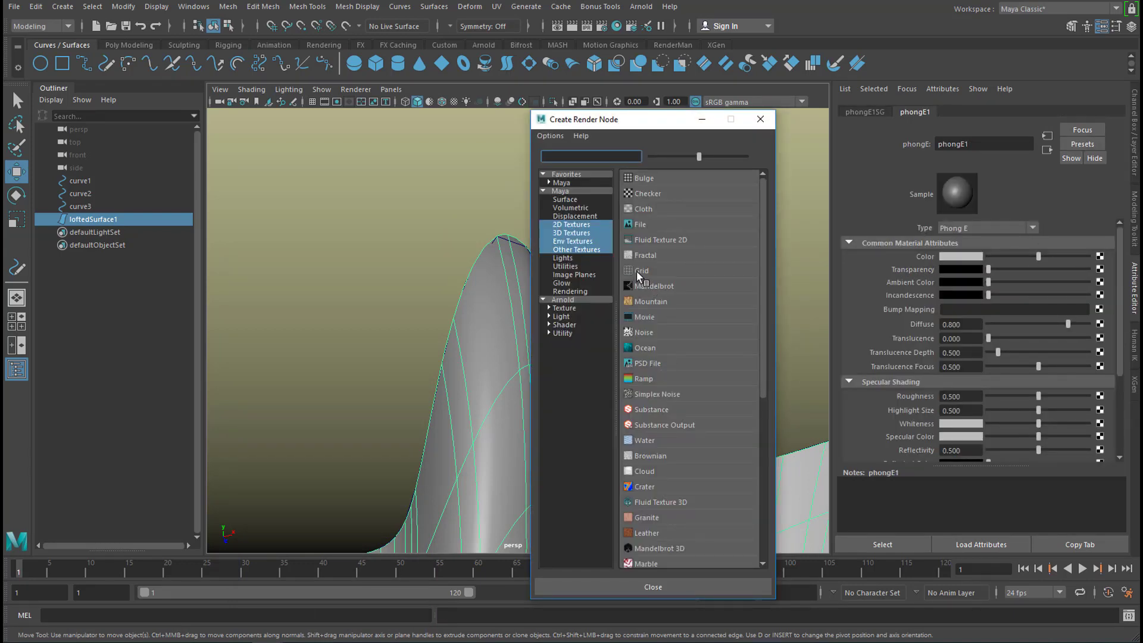
left_click(637, 272)
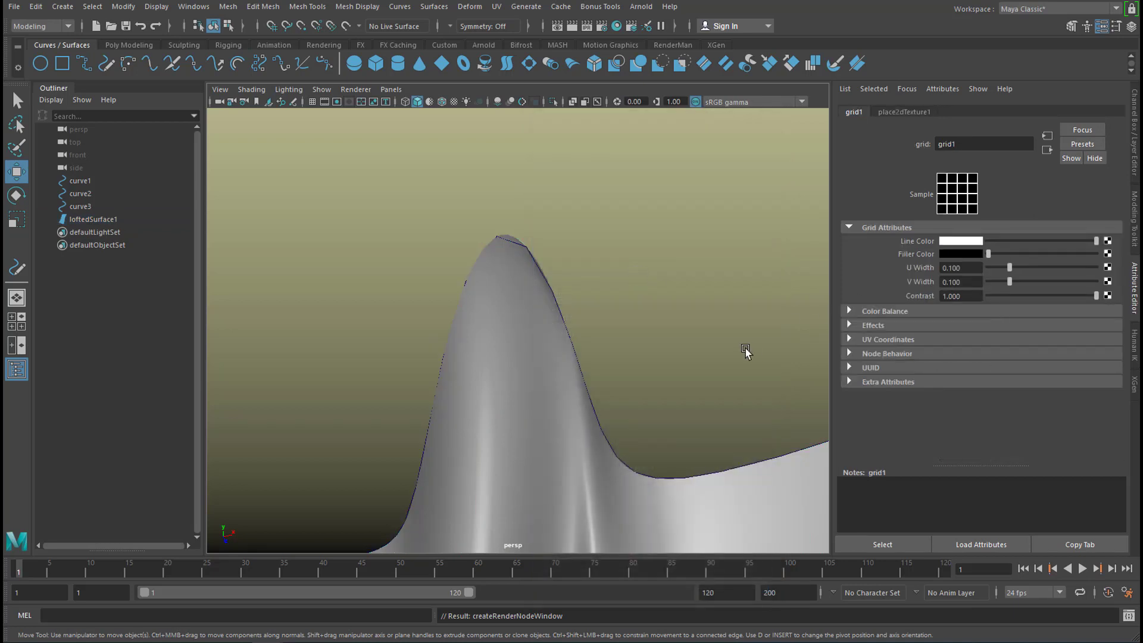
View the whole peak in plain shaded display, select the lofted surface, and switch to textured display.
left_click_drag(609, 401, 346, 459, "alt")
left_click_drag(704, 400, 712, 327, "alt")
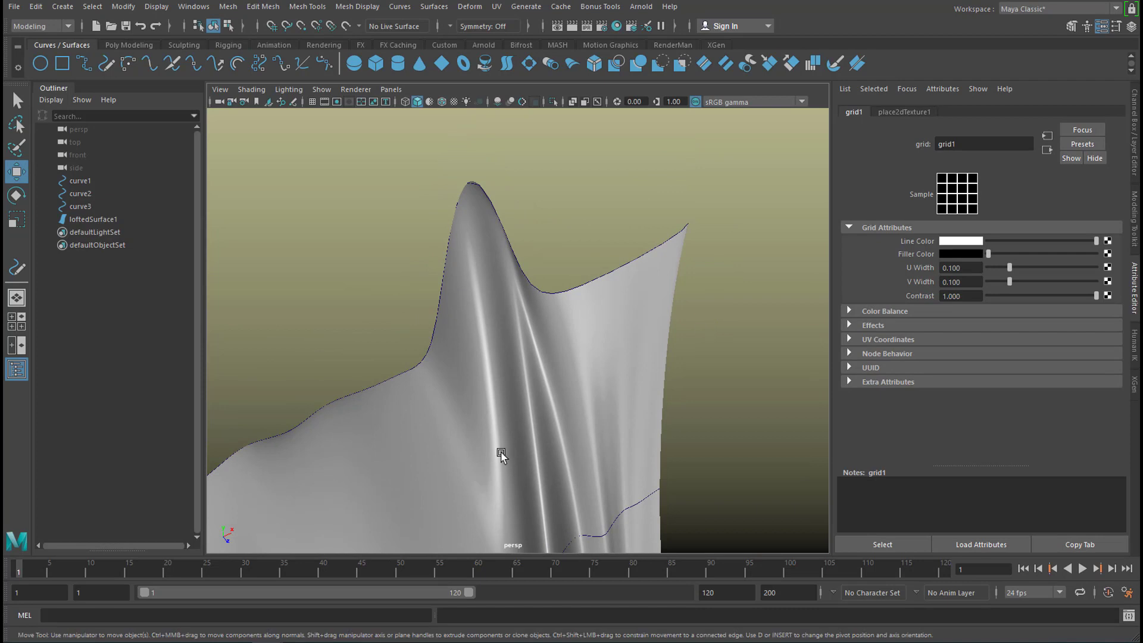
key("5")
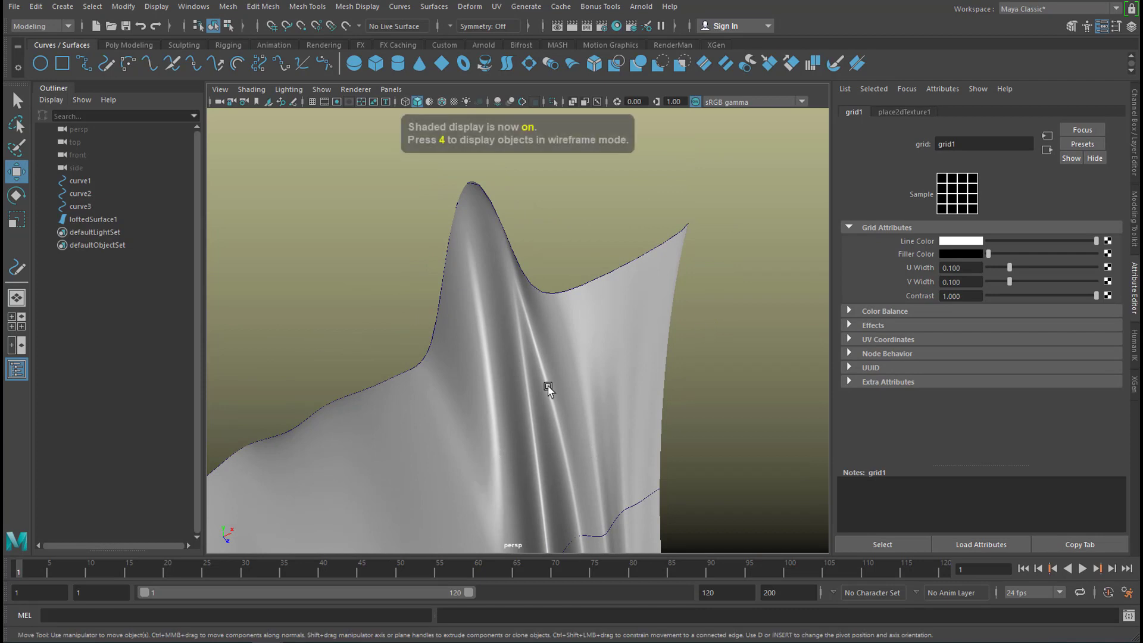
left_click(548, 388)
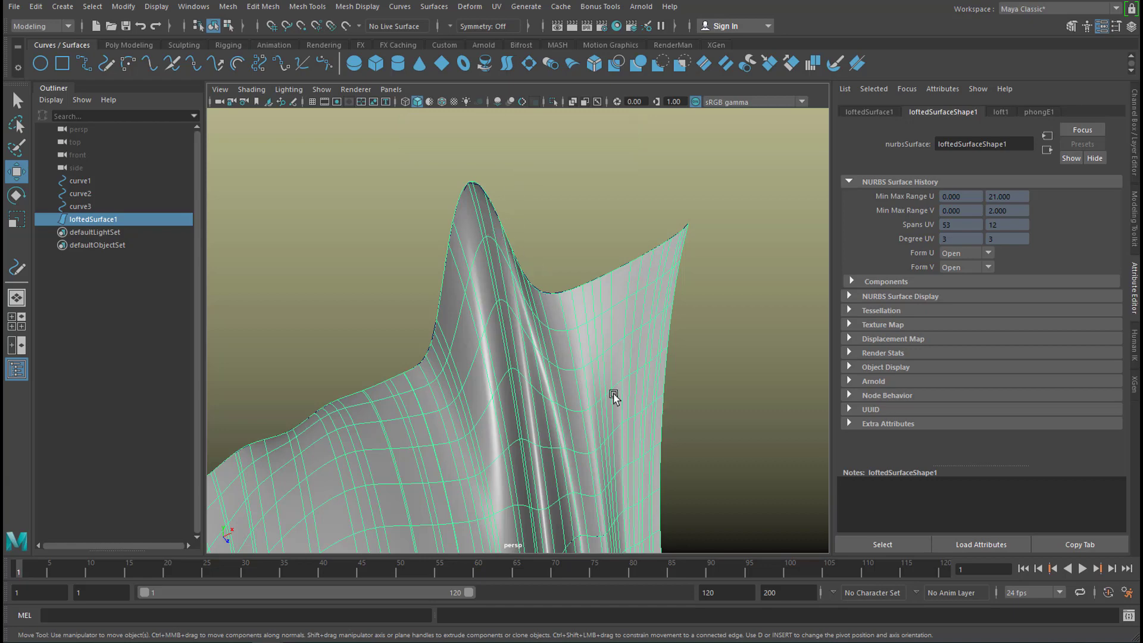
key("6")
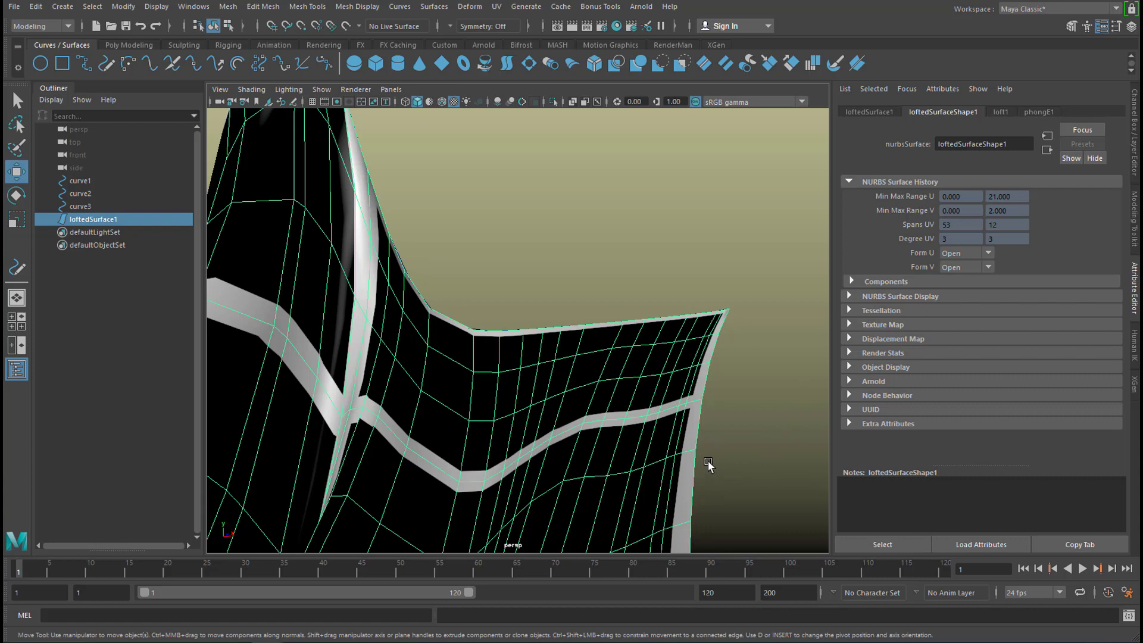
Compare the grid-textured surface at medium and fine display smoothness, finishing with fine.
key("2")
key("3")
left_click_drag(644, 441, 280, 499, "alt")
Start a new scene without saving the current one, and show the viewport grid.
left_click(13, 6)
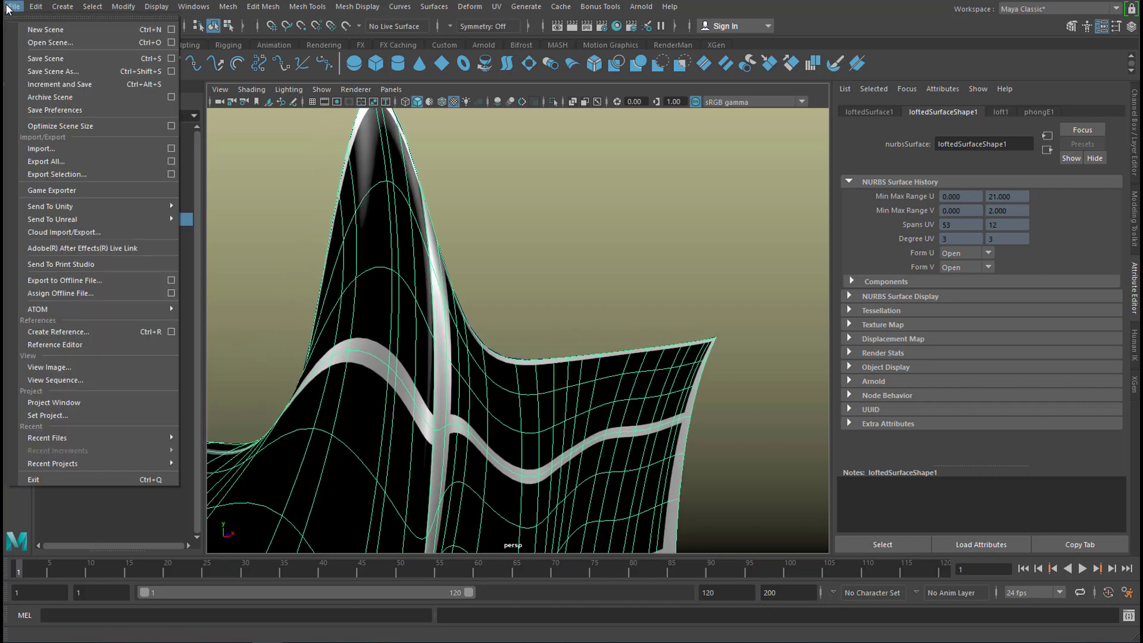
key("Escape")
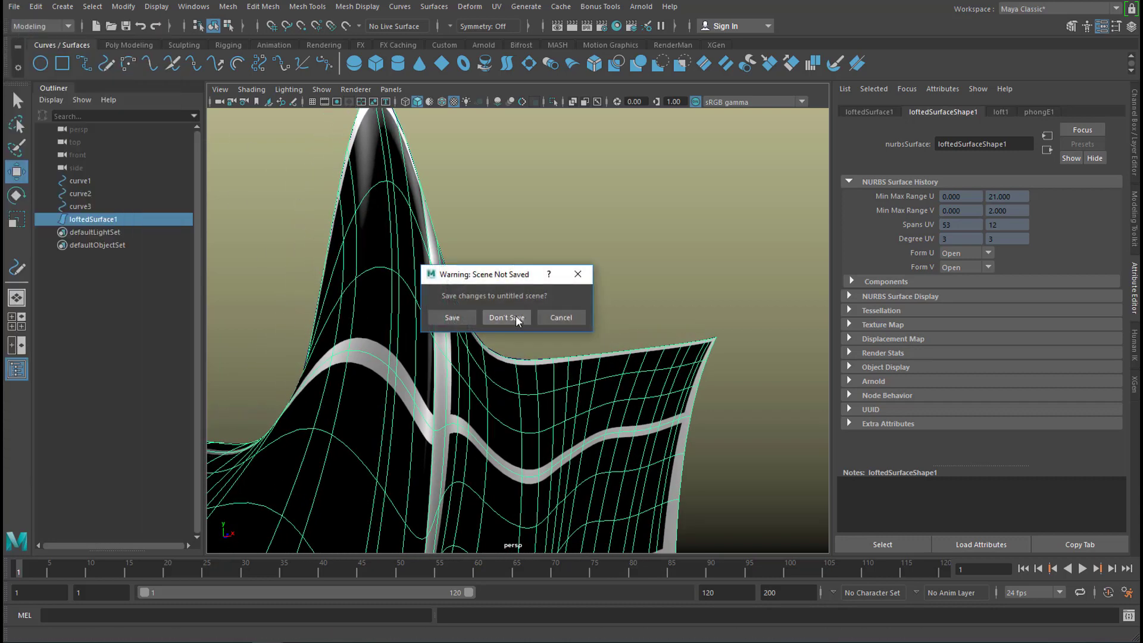
left_click(507, 317)
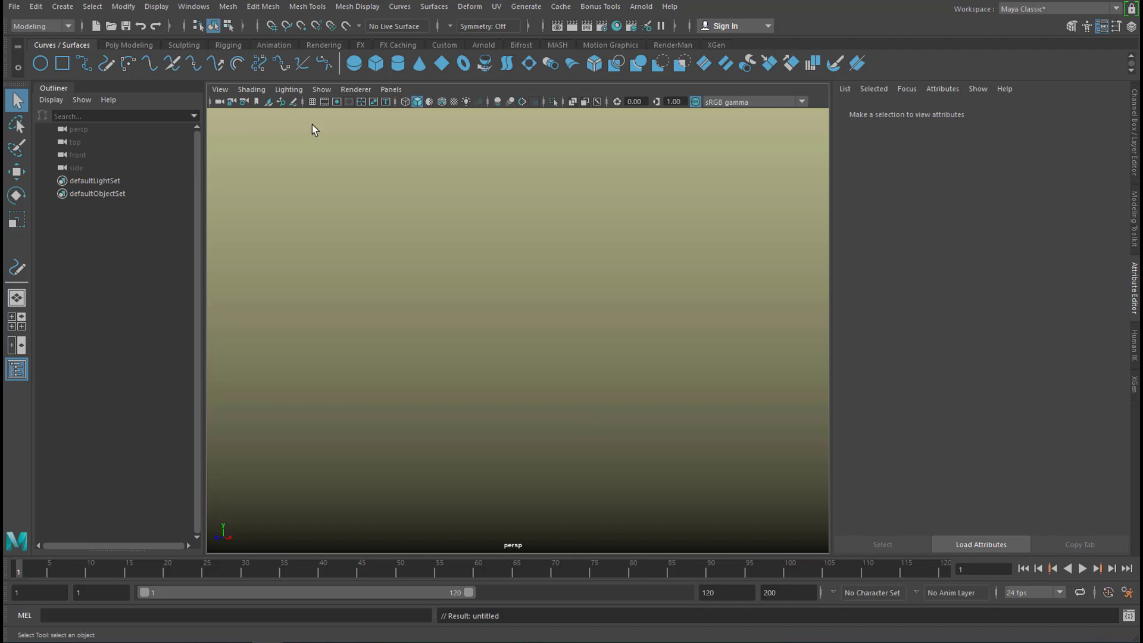
left_click(311, 102)
scroll(524, 416, "up", 3)
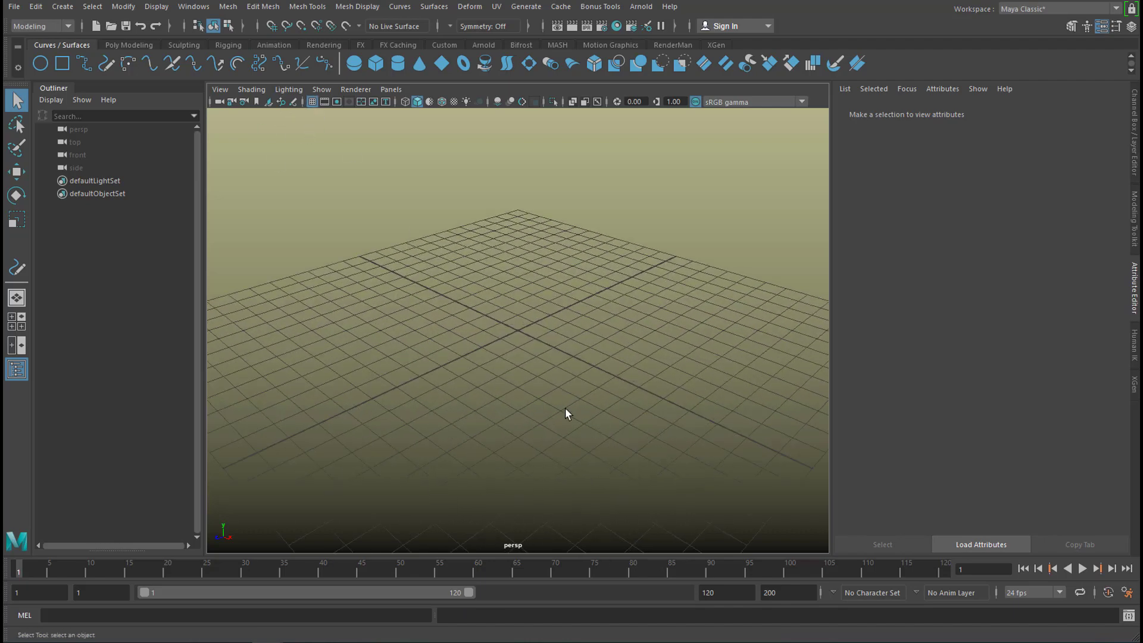
Create a polygon cylinder and raise it so that its base rests on the grid.
left_click(131, 45)
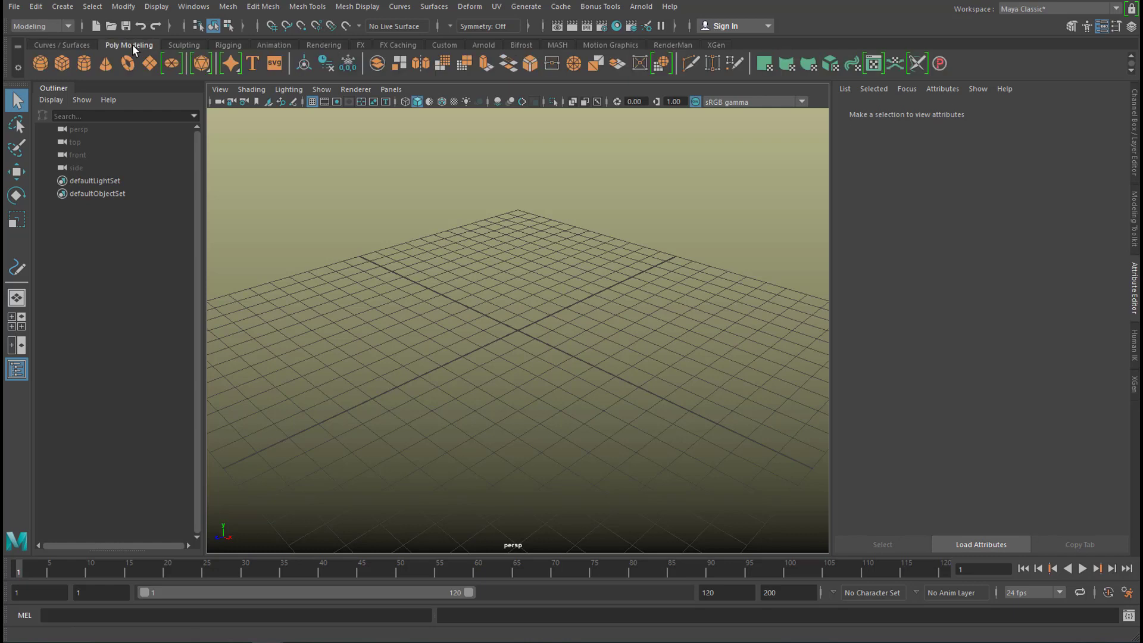
left_click(84, 63)
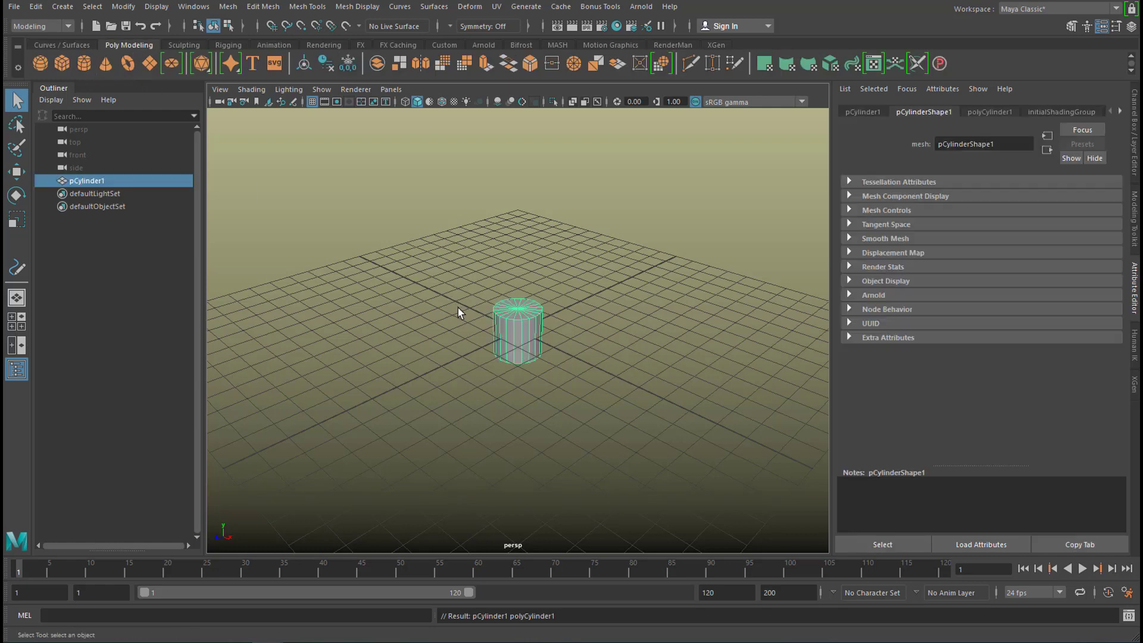
key("e")
key("w")
left_click_drag(518, 279, 518, 249)
scroll(722, 390, "up", 5)
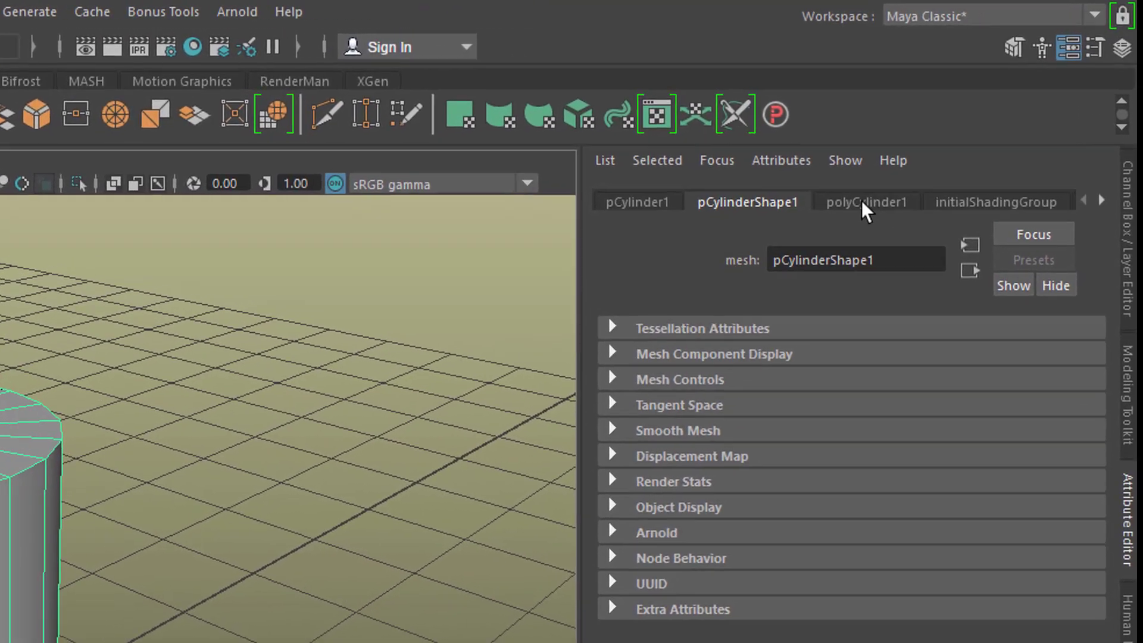
Set the cylinder's height subdivisions to 5.
left_click(862, 203)
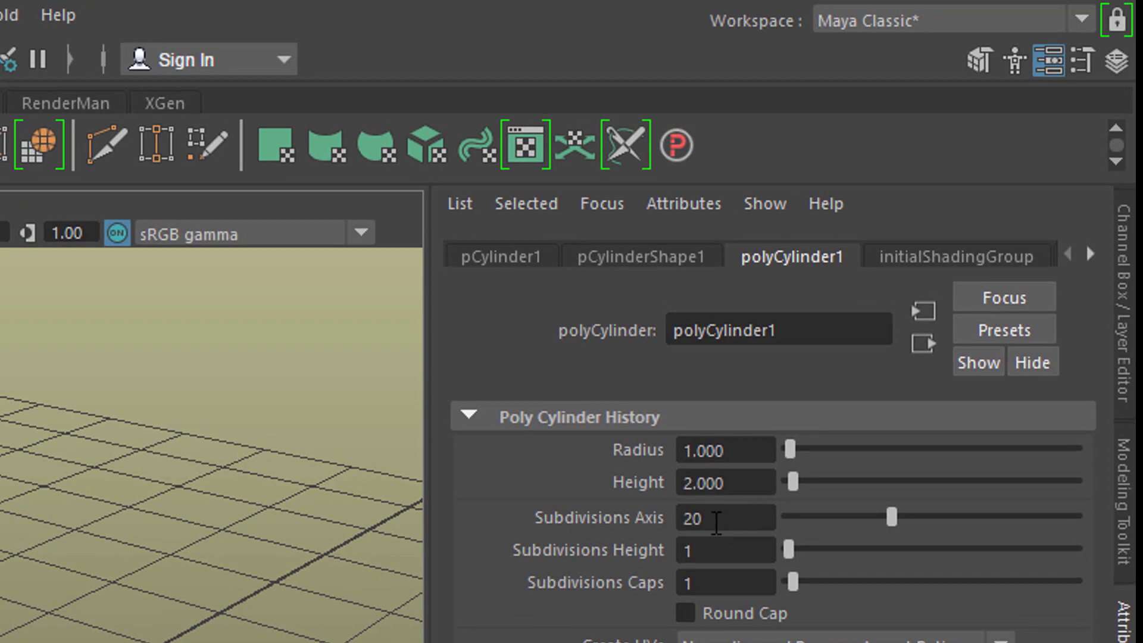
left_click(726, 559)
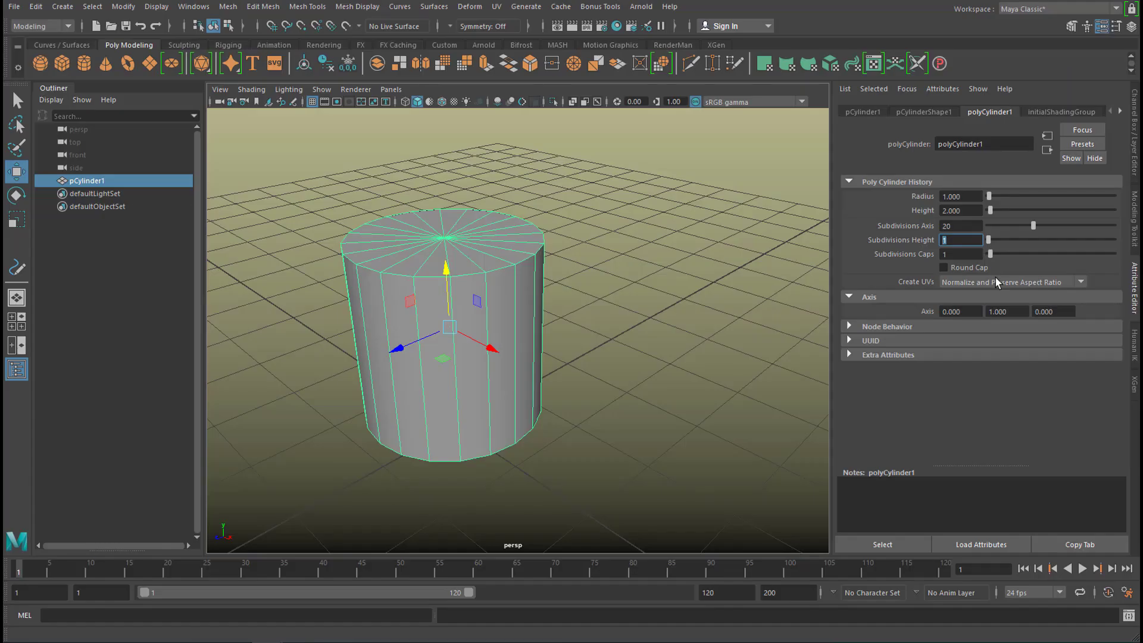
type("5")
key("Return")
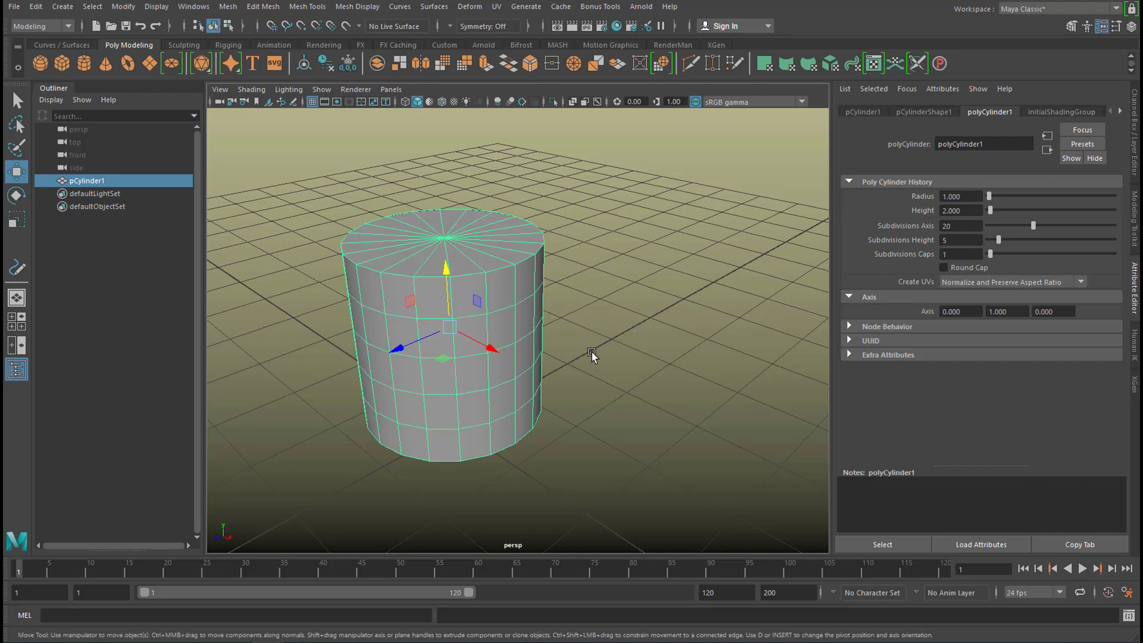
Switch the cylinder to face selection and select two side faces in the second row from its top, one face apart.
left_click_drag(684, 367, 642, 354, "alt")
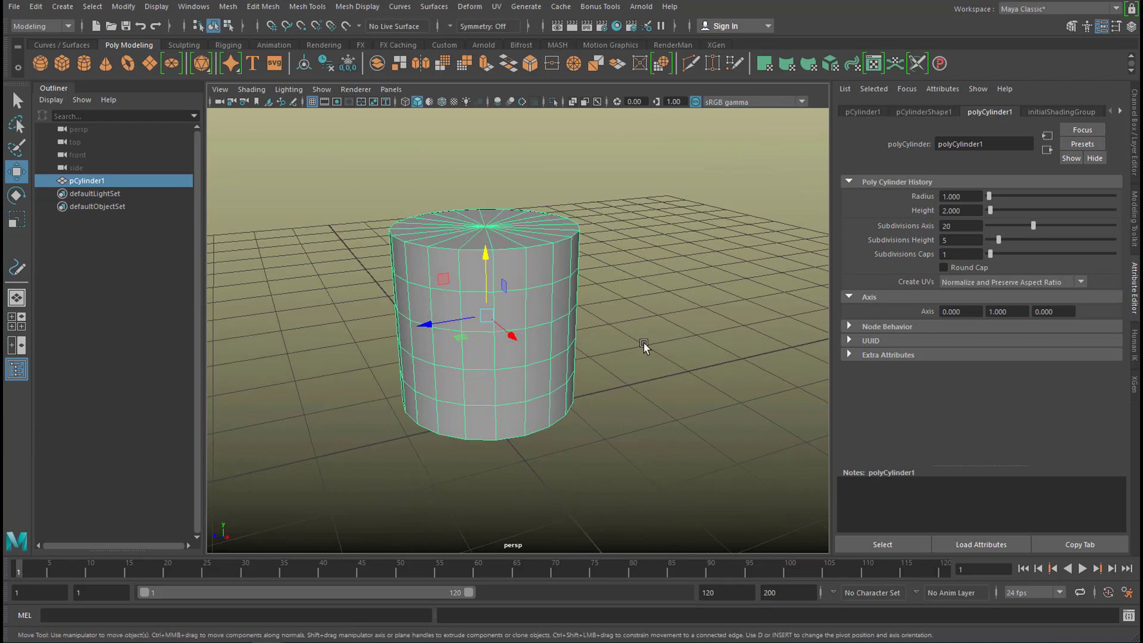
key("q")
right_click(477, 300)
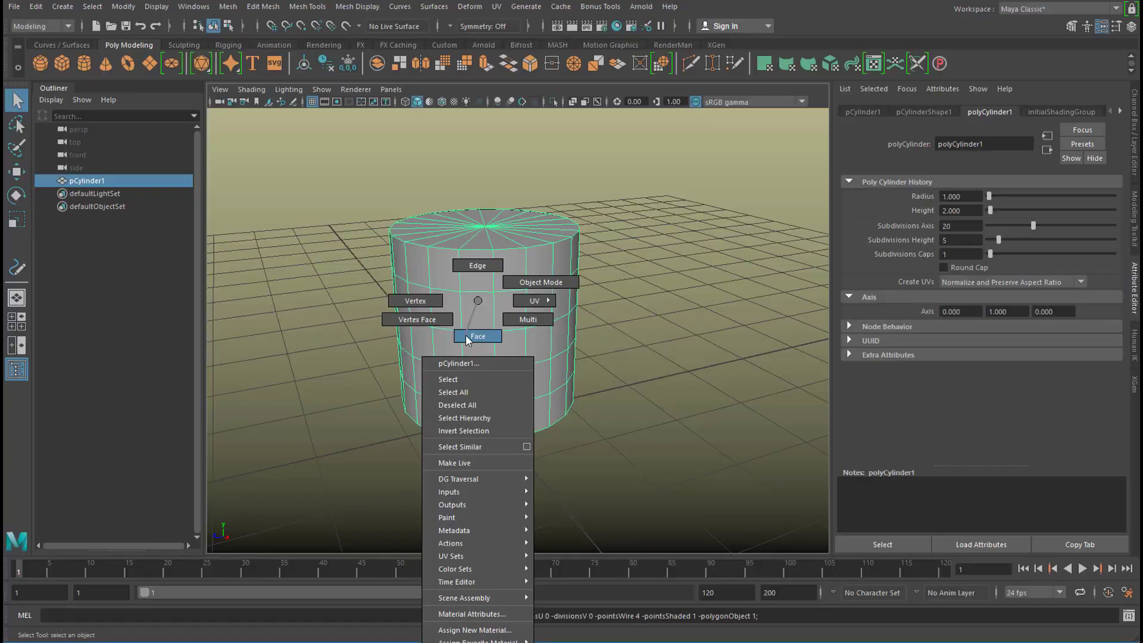
left_click(622, 366)
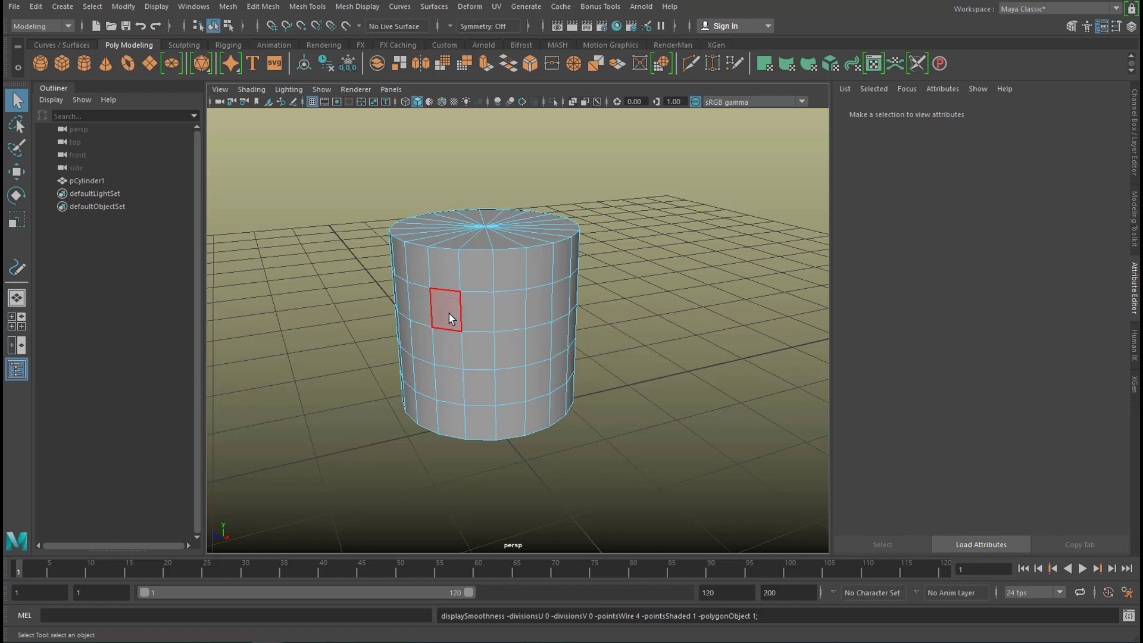
mouse_move(601, 356)
left_mouse_down("alt")
mouse_move(438, 339)
mouse_move(576, 355)
mouse_move(595, 345)
left_mouse_up("alt")
left_click(441, 286)
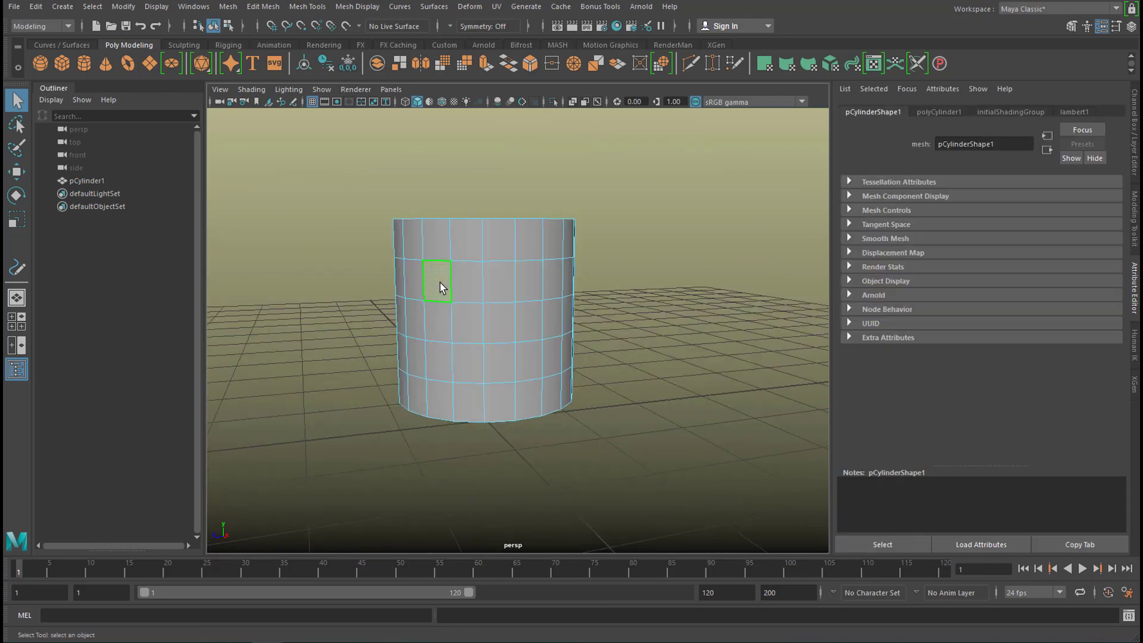
left_click(499, 288, "shift")
Extrude the two selected faces inward by about 0.11 and try the extrusion's scale handles.
mouse_move(645, 420)
left_mouse_down("alt")
mouse_move(601, 436)
mouse_move(352, 408)
mouse_move(296, 420)
mouse_move(334, 446)
mouse_move(533, 403)
mouse_move(618, 421)
mouse_move(644, 412)
left_mouse_up("alt")
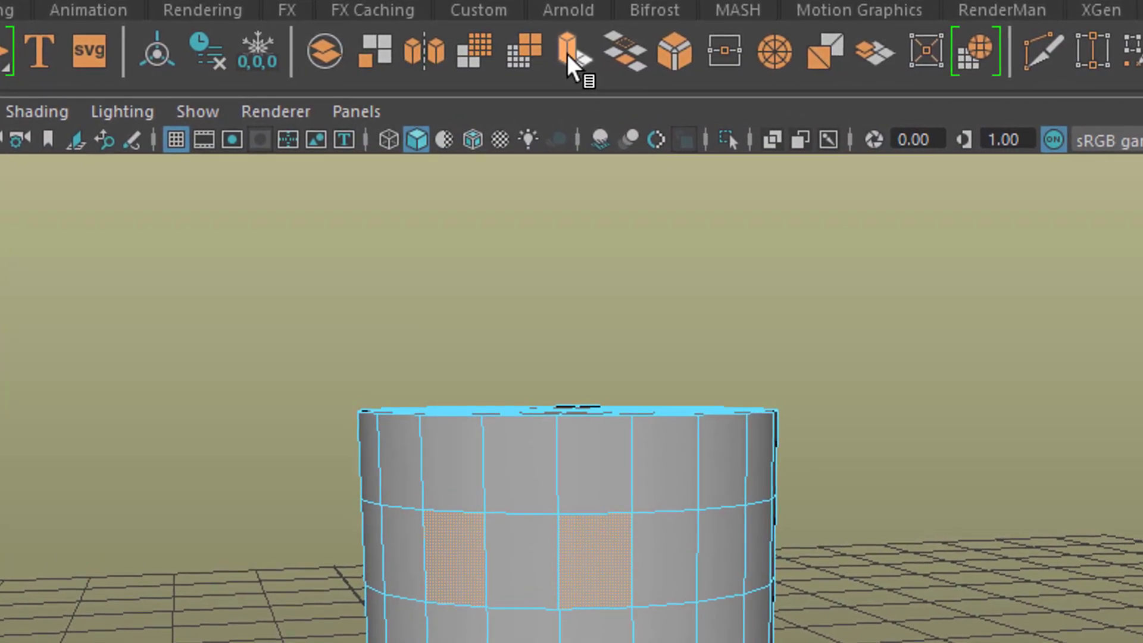
left_click(567, 53)
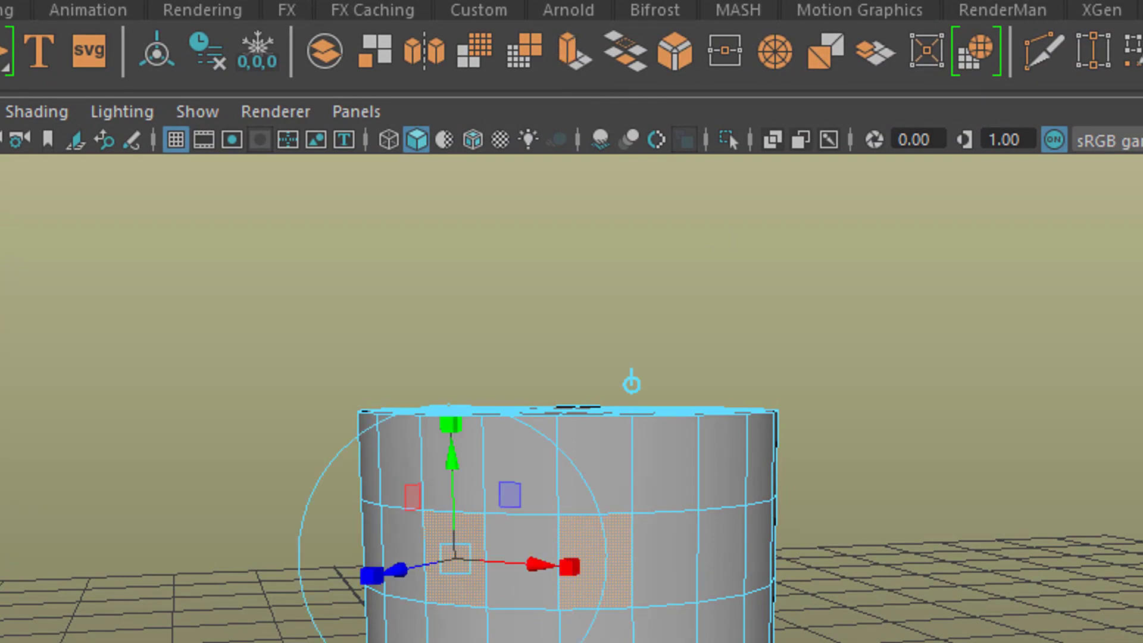
left_click_drag(571, 298, 578, 416, "alt")
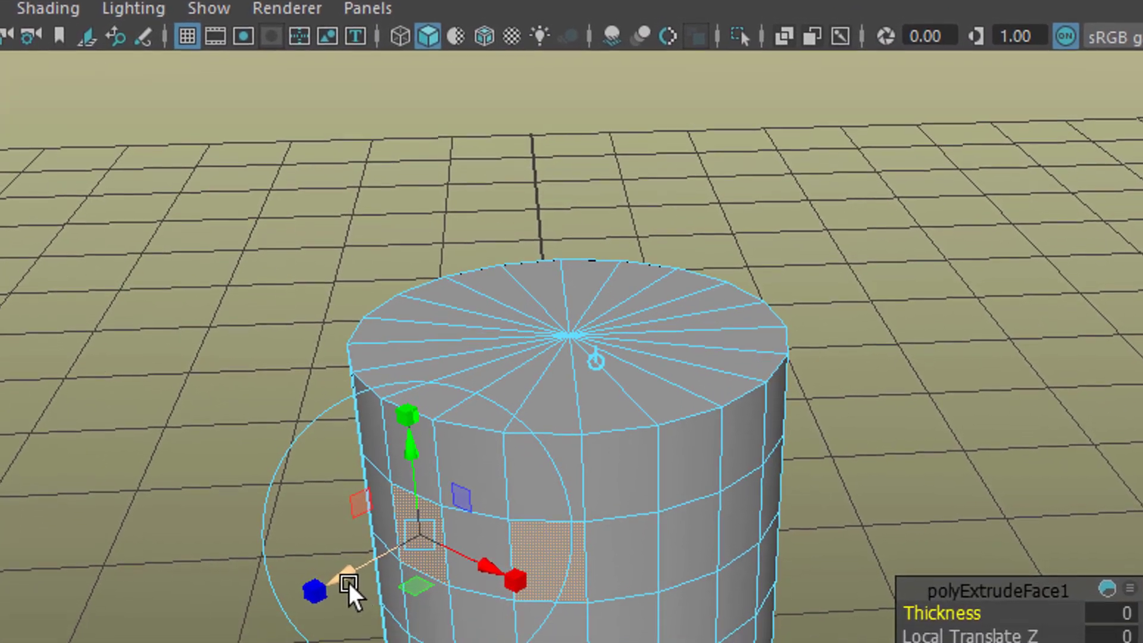
left_click_drag(354, 642, 356, 642)
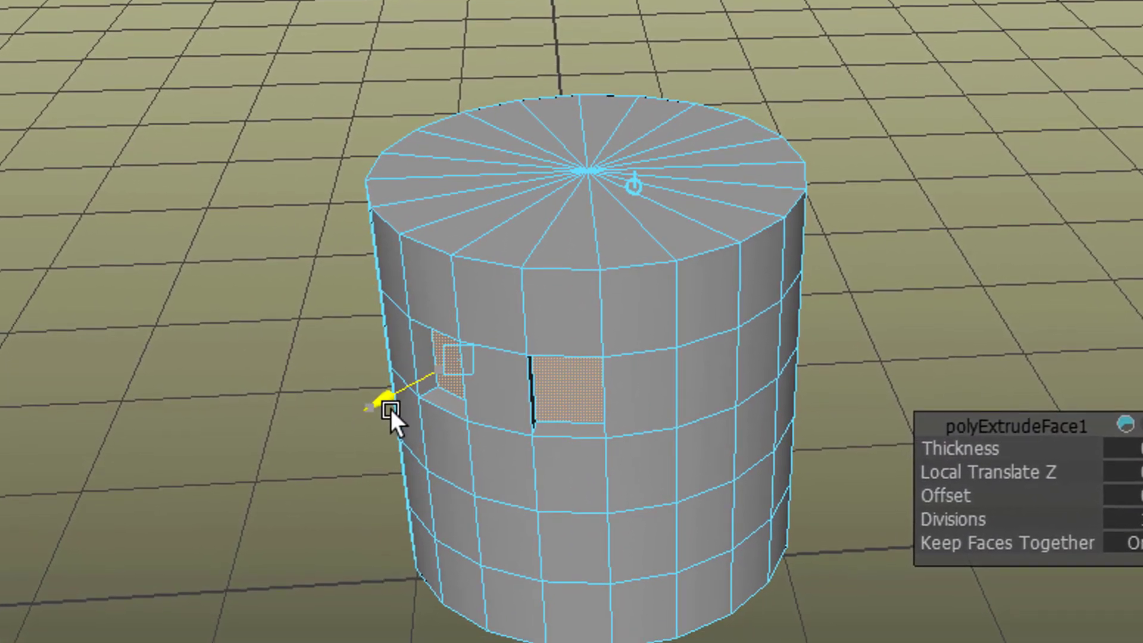
left_click_drag(390, 409, 628, 420, "alt")
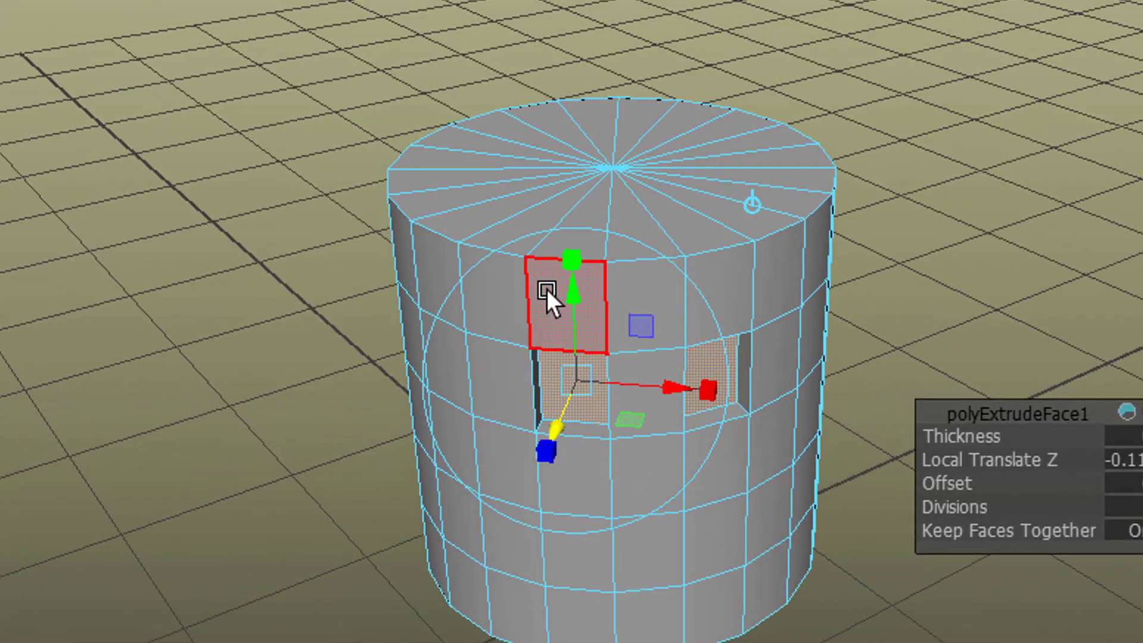
left_click(569, 262)
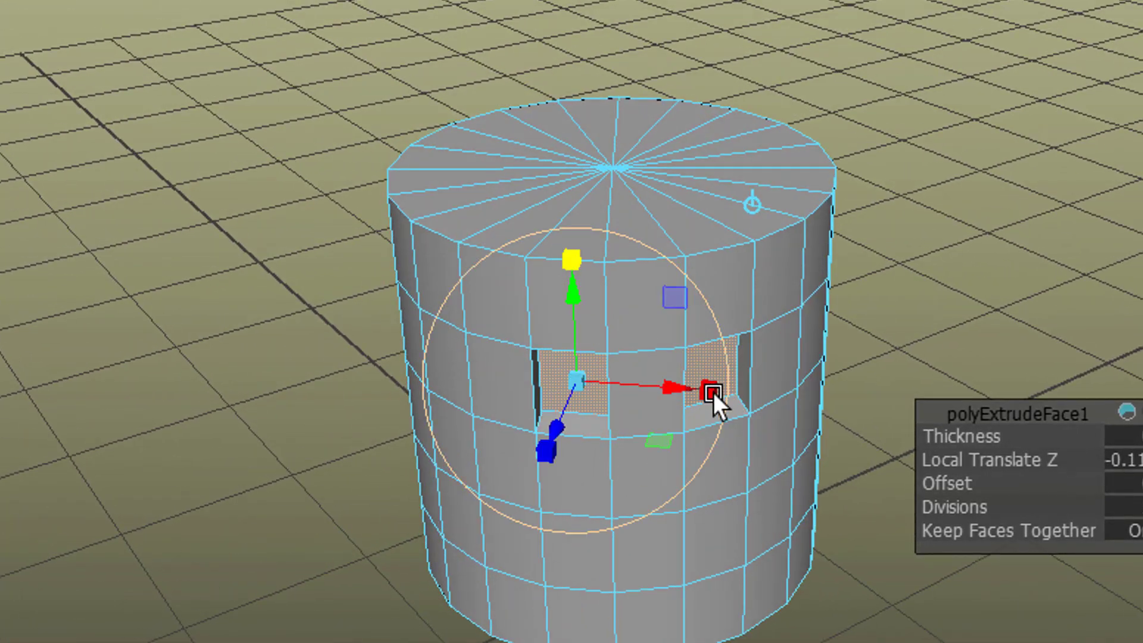
left_click_drag(712, 392, 694, 430)
left_click_drag(767, 550, 706, 584, "alt")
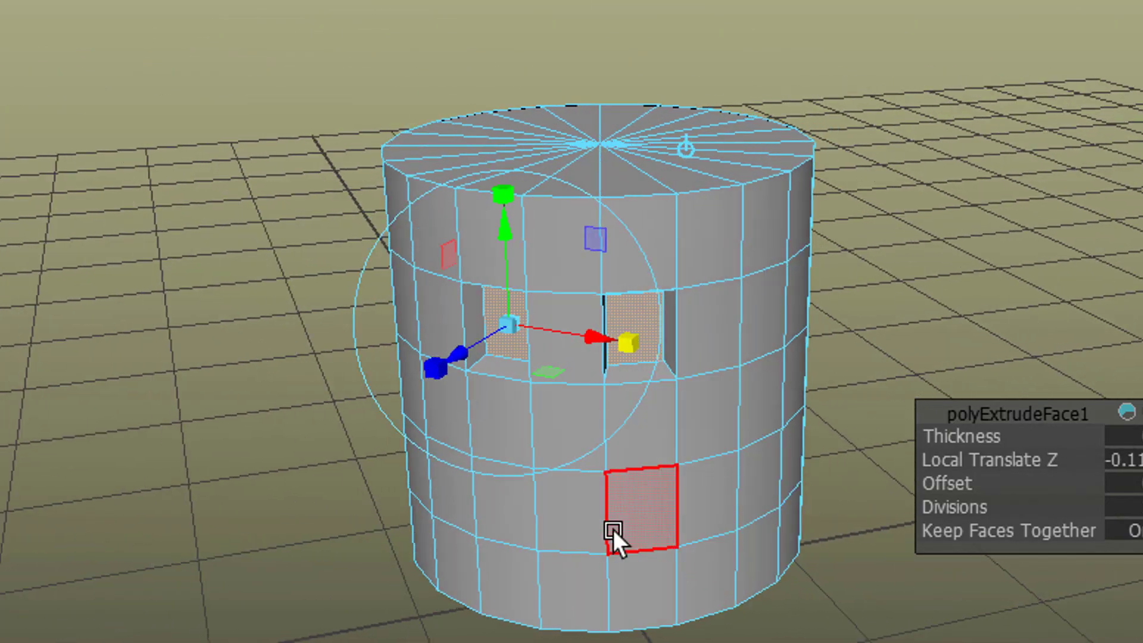
Extrude the single face just below and between the two recesses outward by about 0.26.
left_click(565, 438)
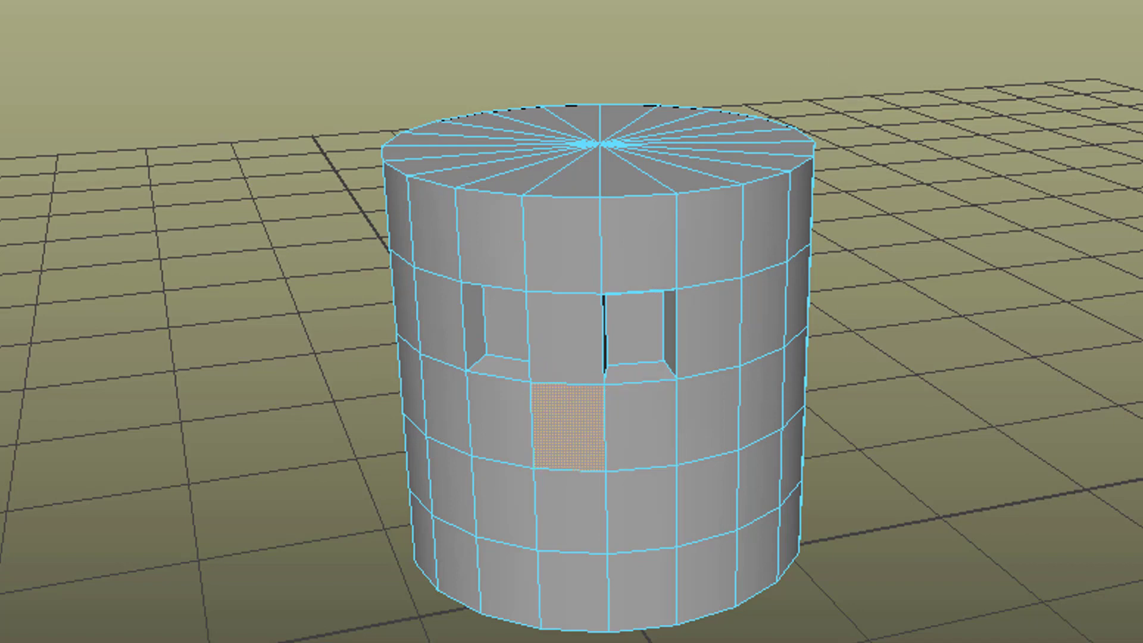
key("ctrl+e")
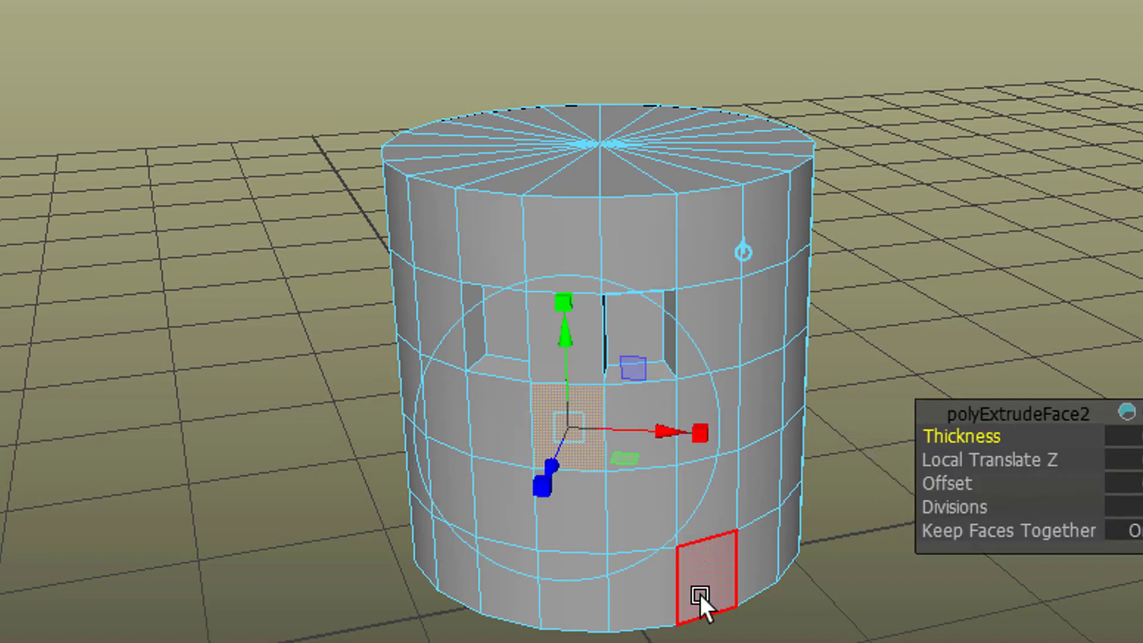
left_click_drag(709, 614, 708, 636, "alt")
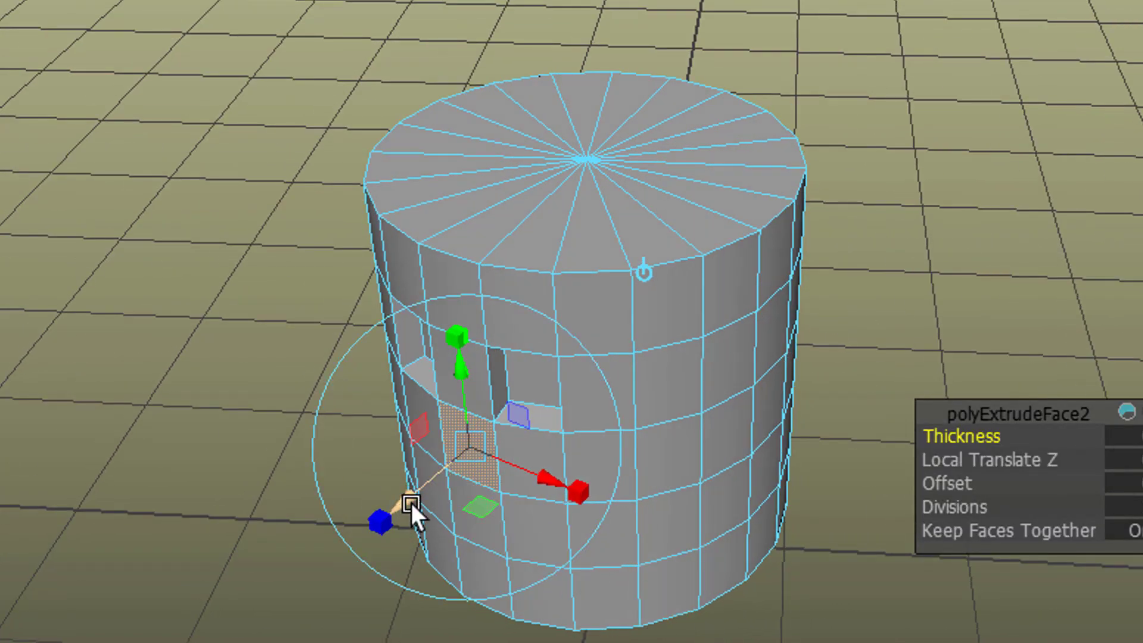
left_click_drag(411, 502, 462, 505)
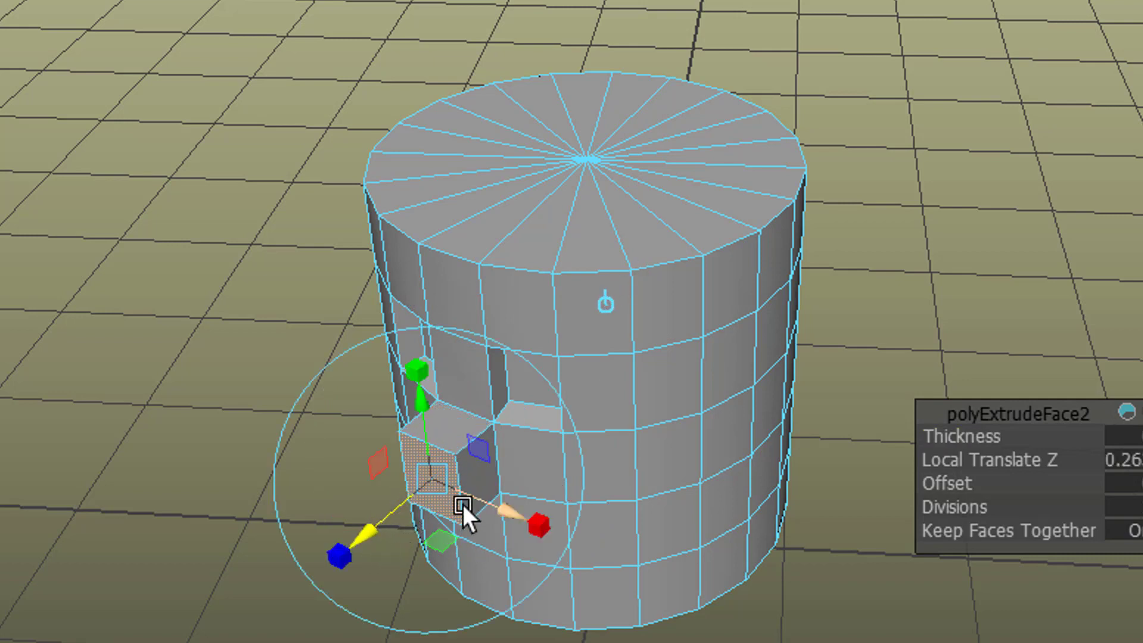
Lower the outward-extruded face slightly, tilt it to form a nose, and return the cylinder to object mode.
left_click(417, 369)
left_click_drag(427, 402, 426, 422)
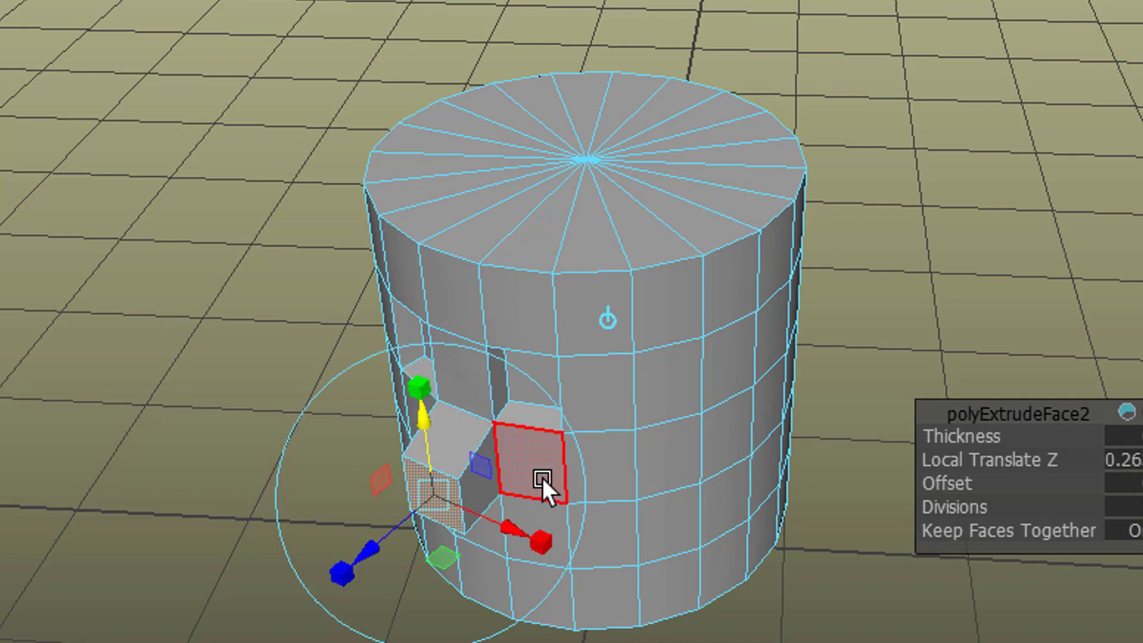
key("w")
key("e")
left_click_drag(370, 445, 420, 385)
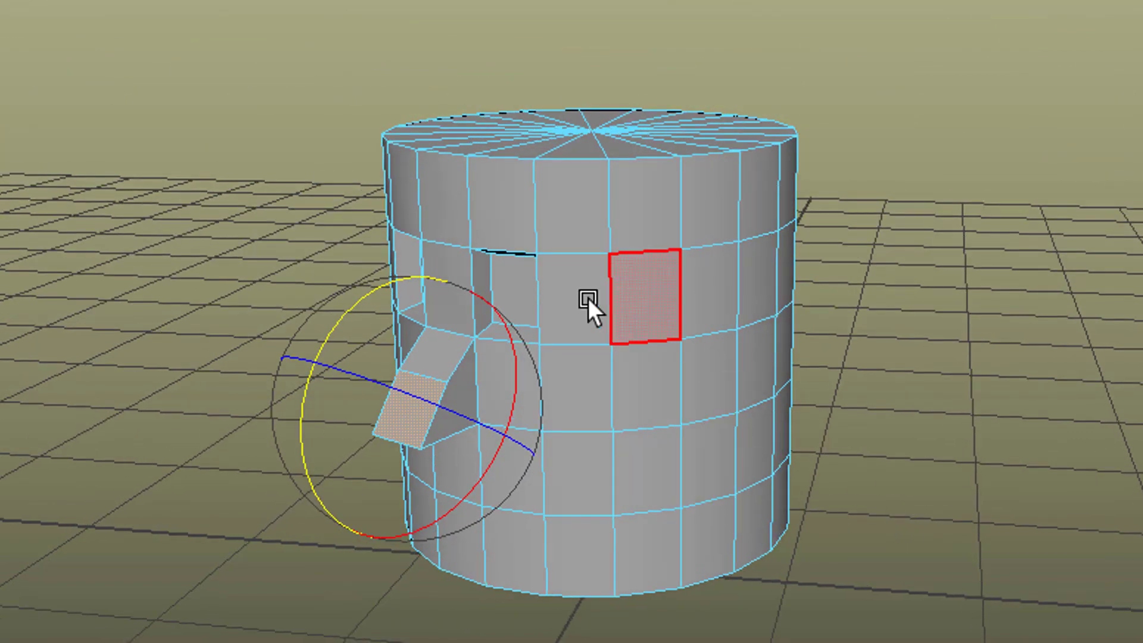
right_click_drag(576, 262, 674, 216)
left_click(1049, 607)
left_click_drag(1048, 607, 1021, 639, "alt")
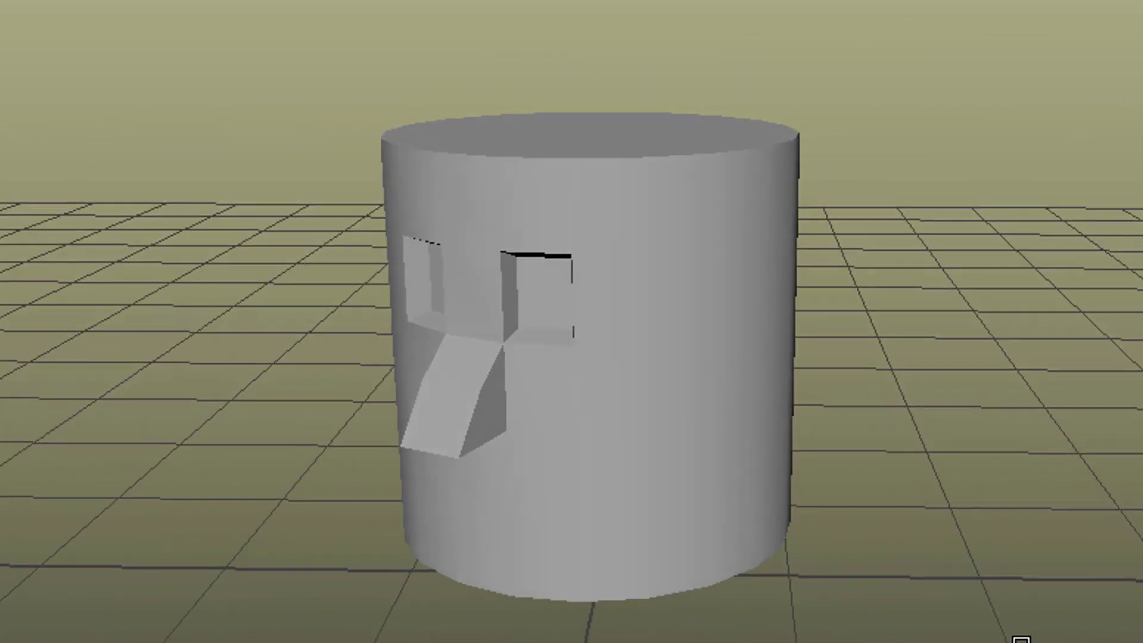
Assign a new Phong E material to the cylinder and set its color to pink.
left_click(648, 320)
right_click(683, 265)
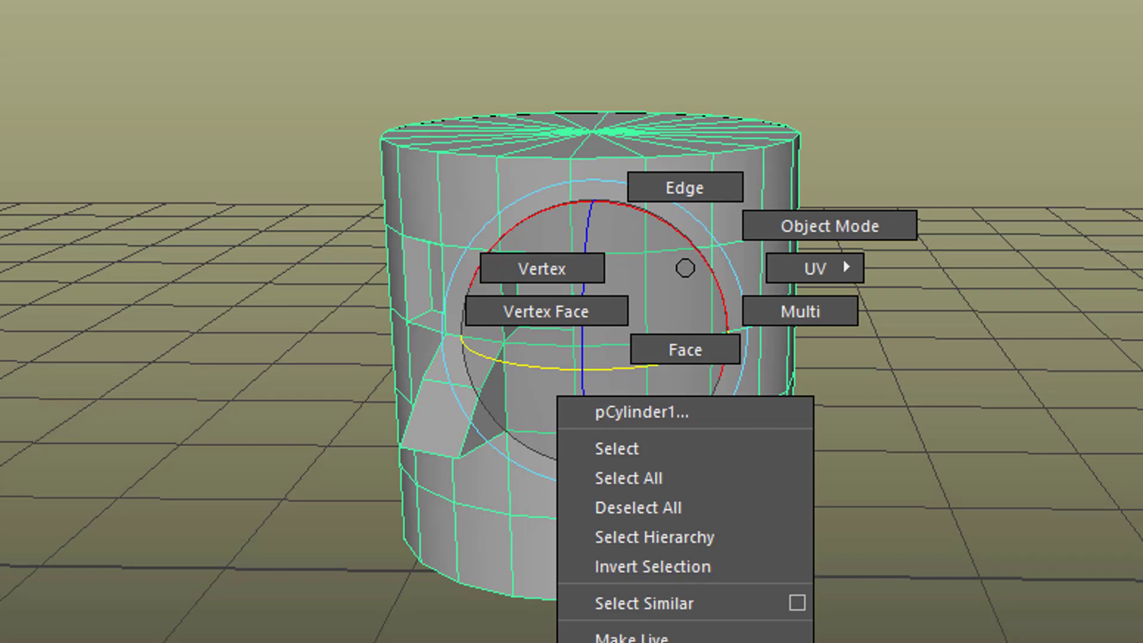
left_click(649, 642)
left_click(348, 332)
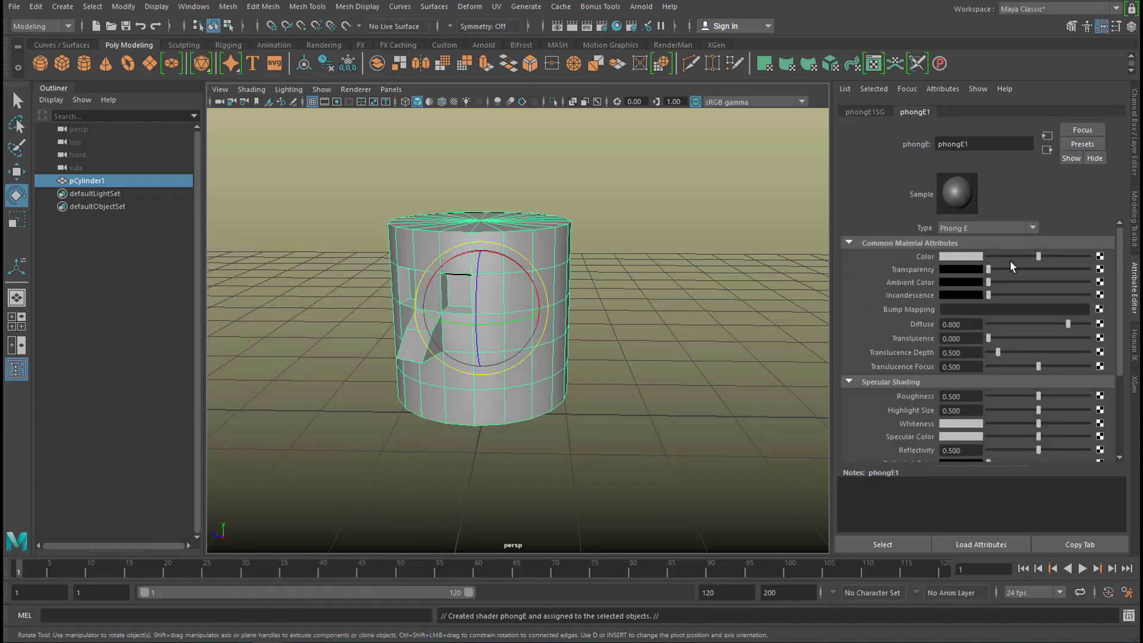
left_click(961, 256)
left_click(732, 382)
left_click_drag(732, 382, 910, 393, "alt")
right_click_drag(911, 393, 604, 401, "alt")
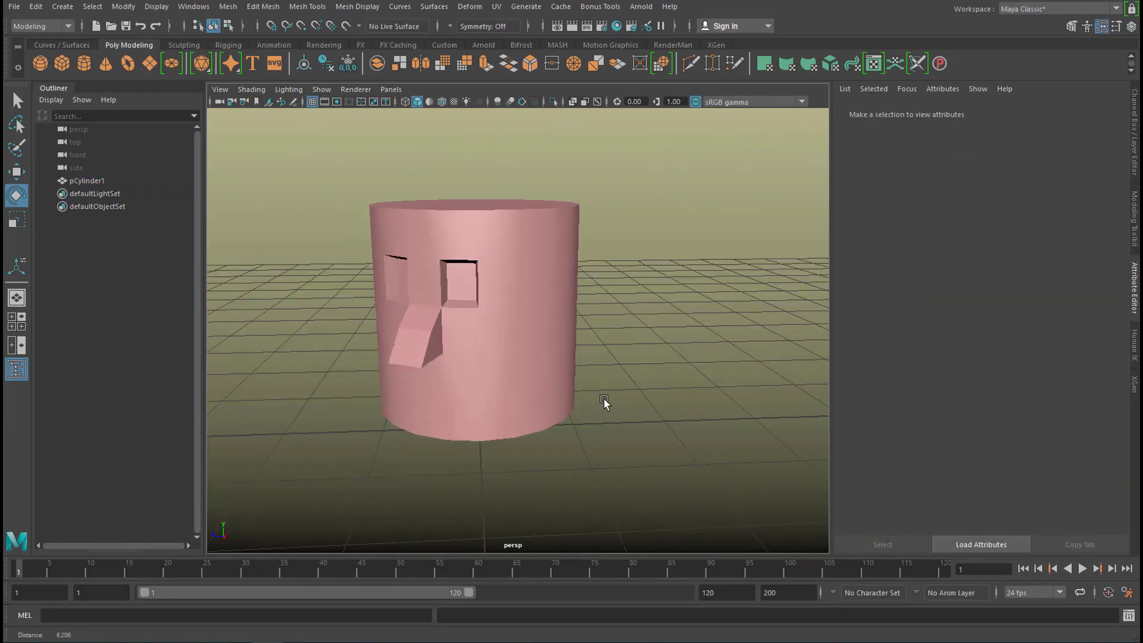
left_click_drag(604, 401, 679, 438, "alt")
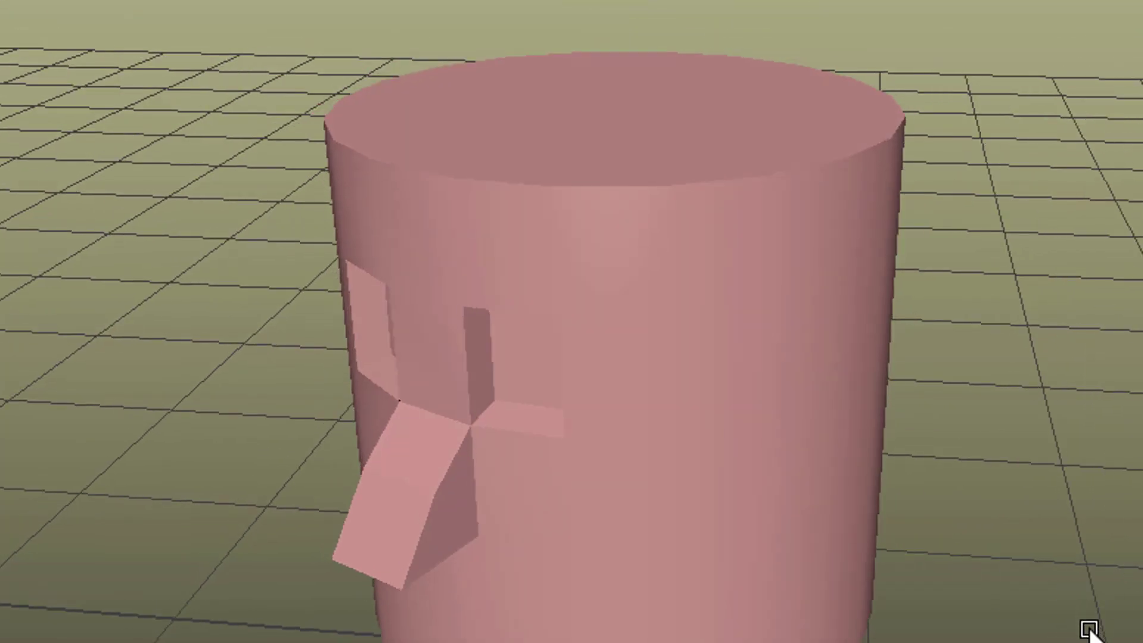
Select the cylinder with the Select tool and display its smooth preview together with the original cage, examining it from several sides.
left_click(784, 389)
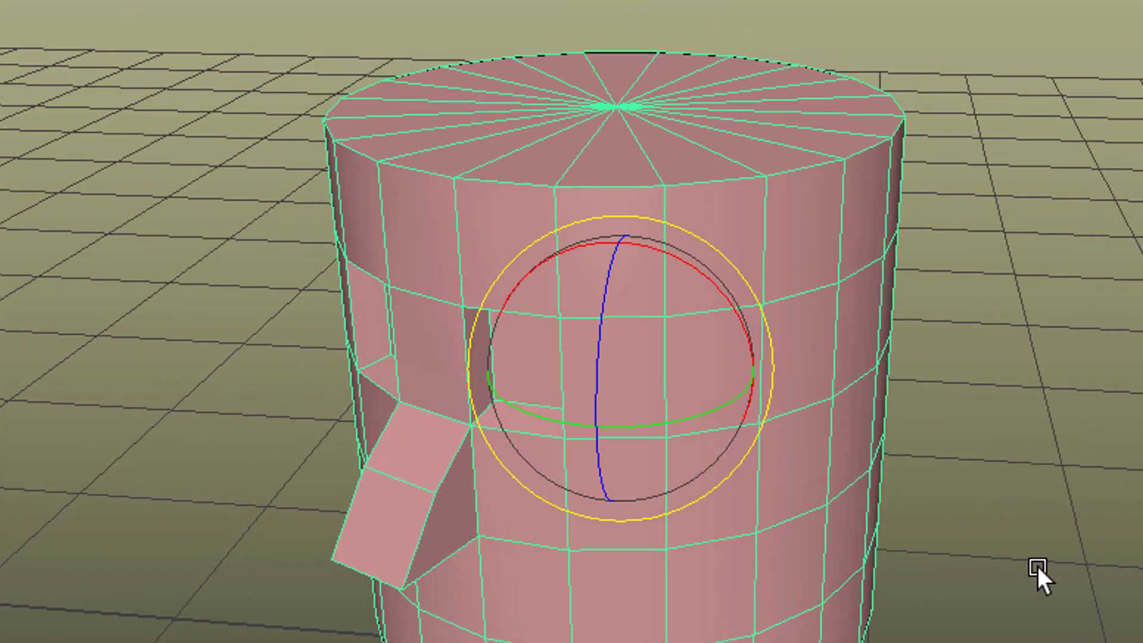
key("q")
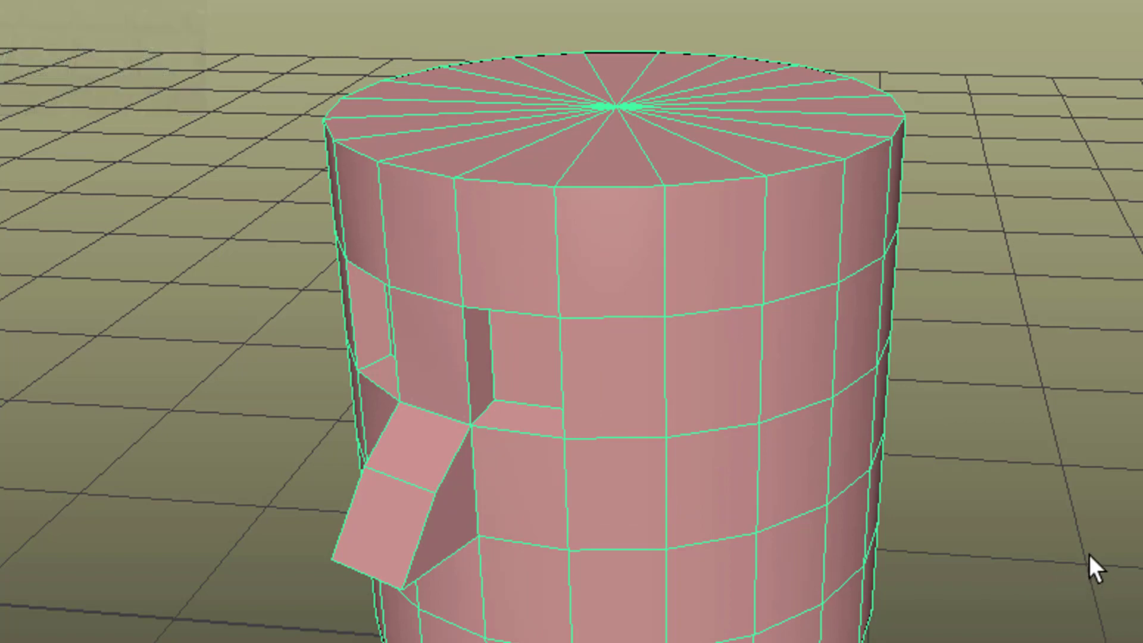
key("3")
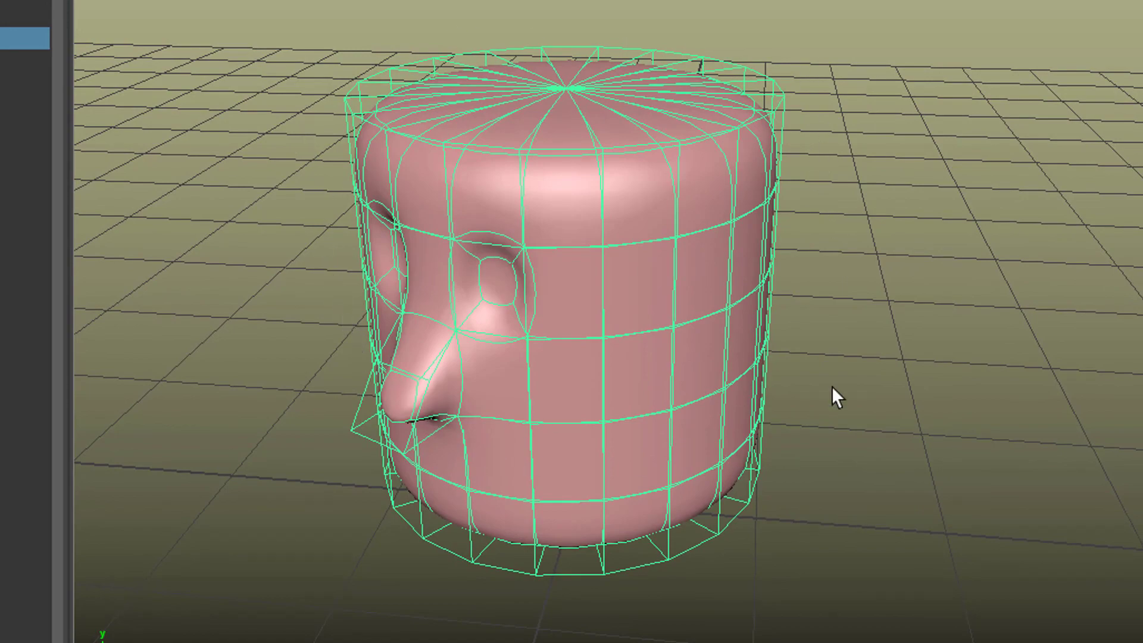
left_click_drag(814, 456, 342, 344, "alt")
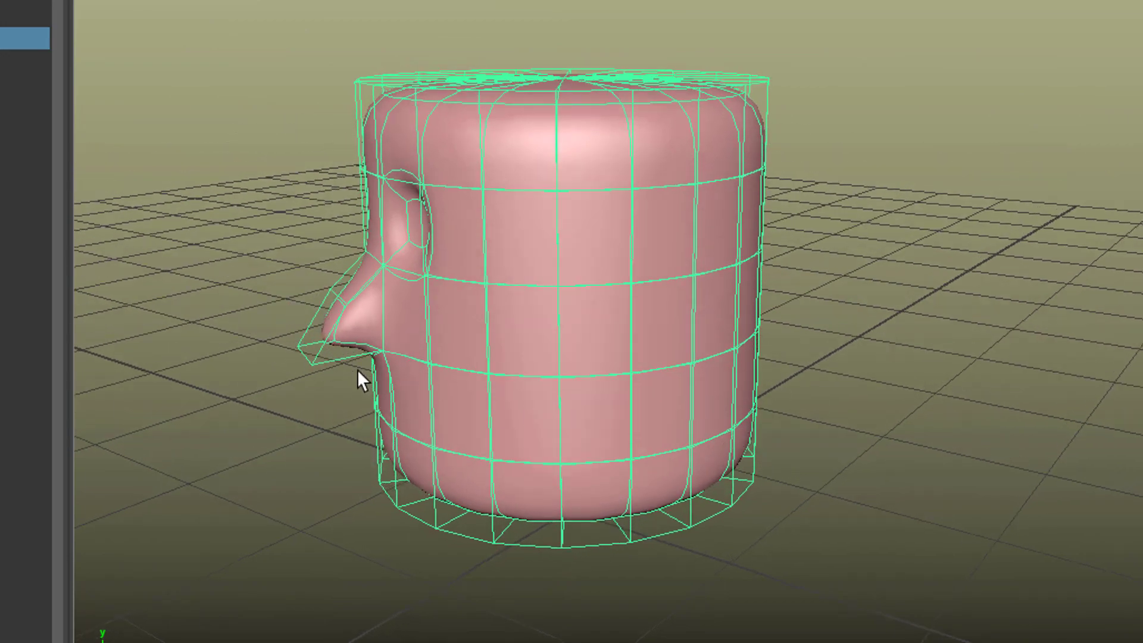
right_click_drag(304, 397, 579, 387, "alt")
left_click_drag(426, 385, 579, 379, "alt")
scroll(579, 380, "down", 2)
scroll(784, 408, "down", 5)
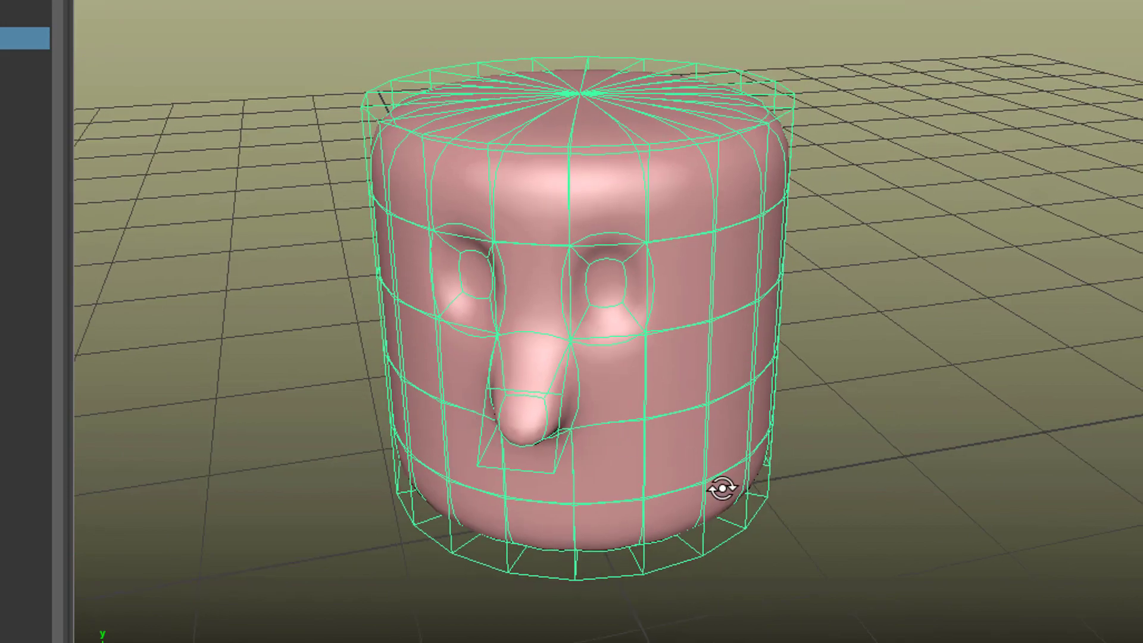
left_click_drag(707, 498, 606, 471, "alt")
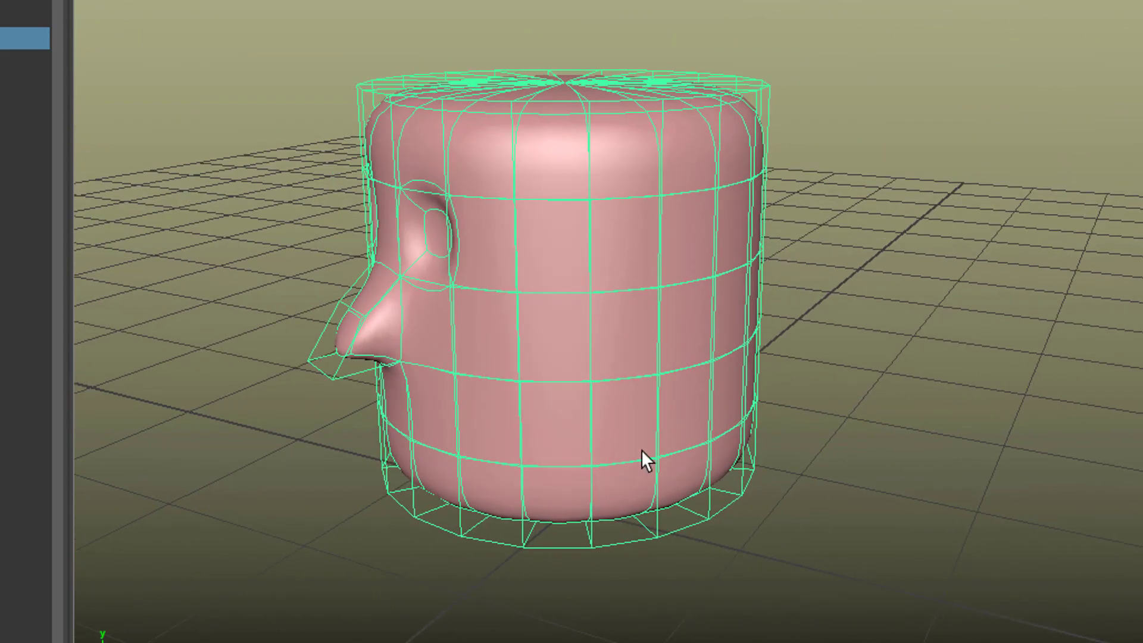
Switch the cylinder to the smooth mesh preview without the cage and inspect the face from the front.
key("3")
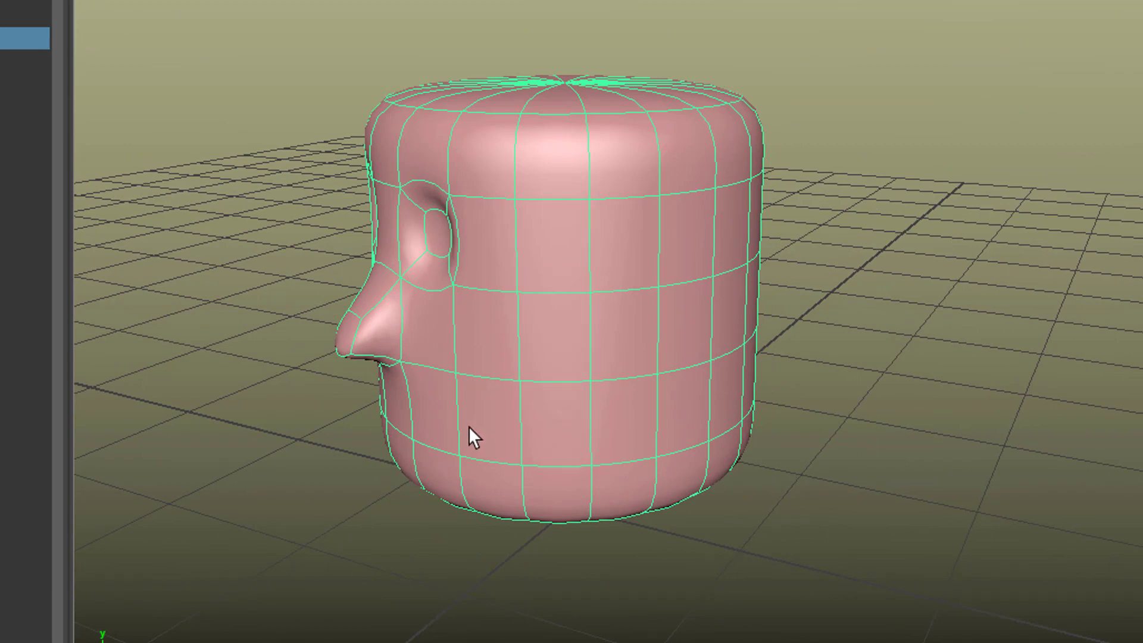
left_click_drag(470, 436, 520, 428, "alt")
right_click_drag(520, 429, 618, 422, "alt")
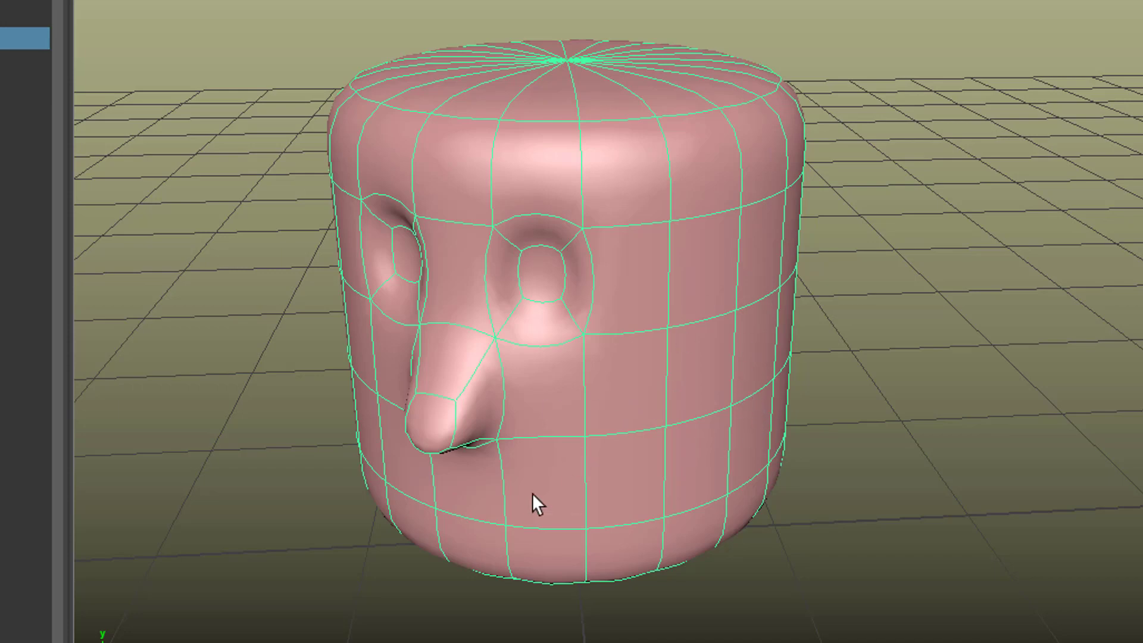
left_click_drag(601, 471, 569, 445, "alt")
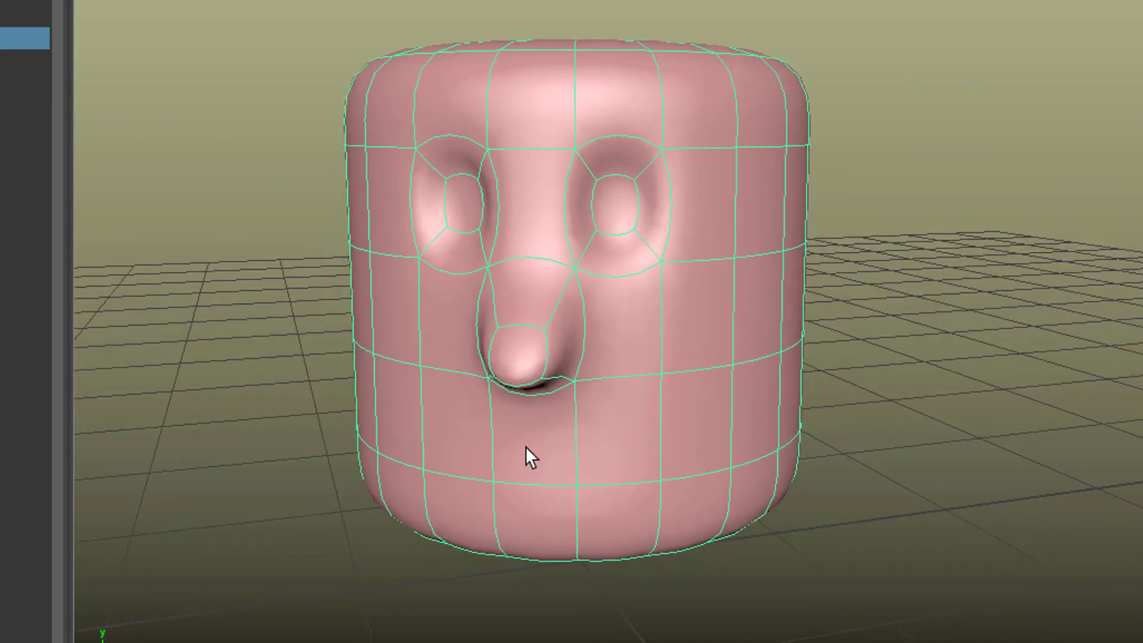
Extrude the face directly below the nose, adjust the extrusion to shape a mouth, and return to object mode.
right_click_drag(526, 445, 534, 309)
left_click(526, 427)
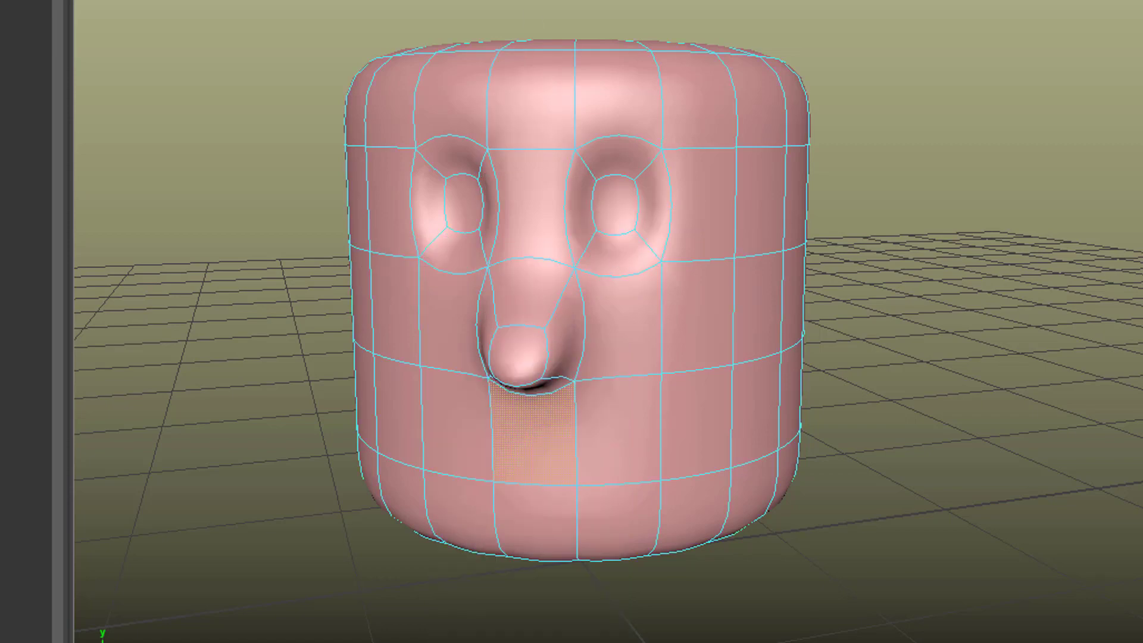
key("ctrl+e")
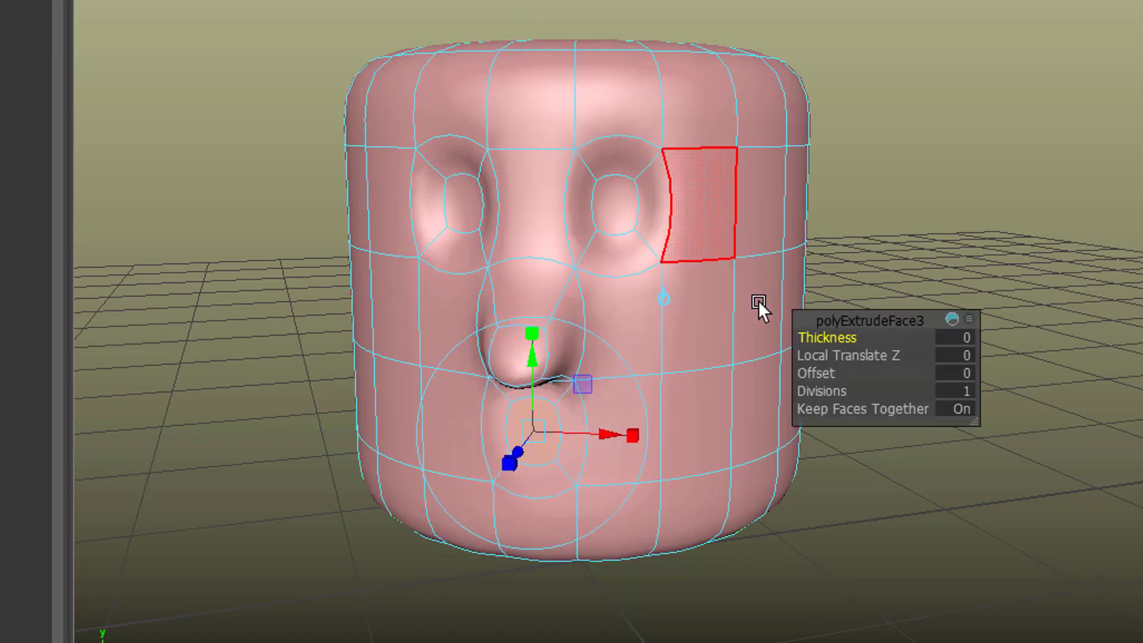
left_click_drag(770, 327, 535, 395, "alt")
left_click_drag(501, 341, 507, 424)
left_click_drag(599, 470, 732, 556)
right_click_drag(593, 248, 687, 214)
left_click_drag(832, 444, 843, 420, "alt")
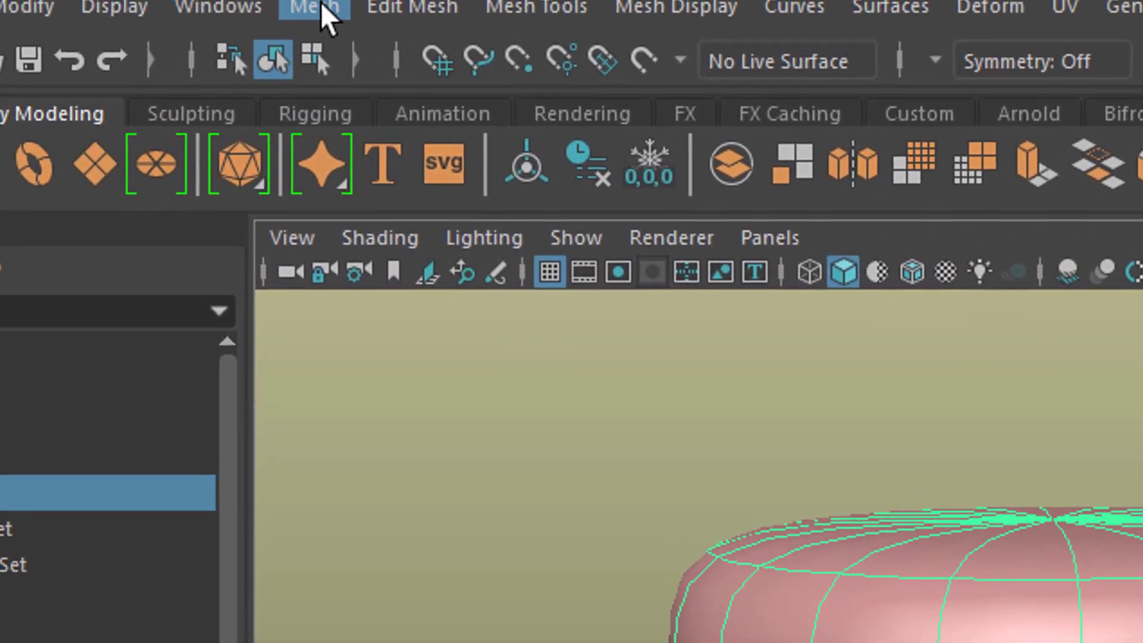
Show the Smooth Mesh settings in the attributes of the cylinder's shape node.
left_click(324, 7)
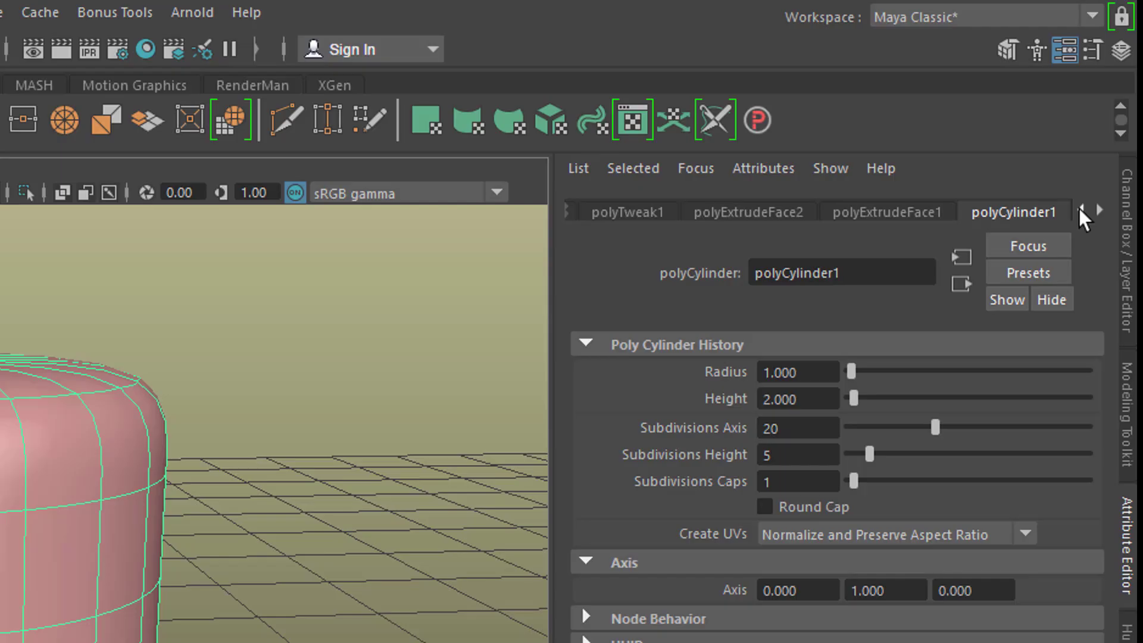
left_click(1110, 111)
left_click(1109, 111)
left_click(1110, 111)
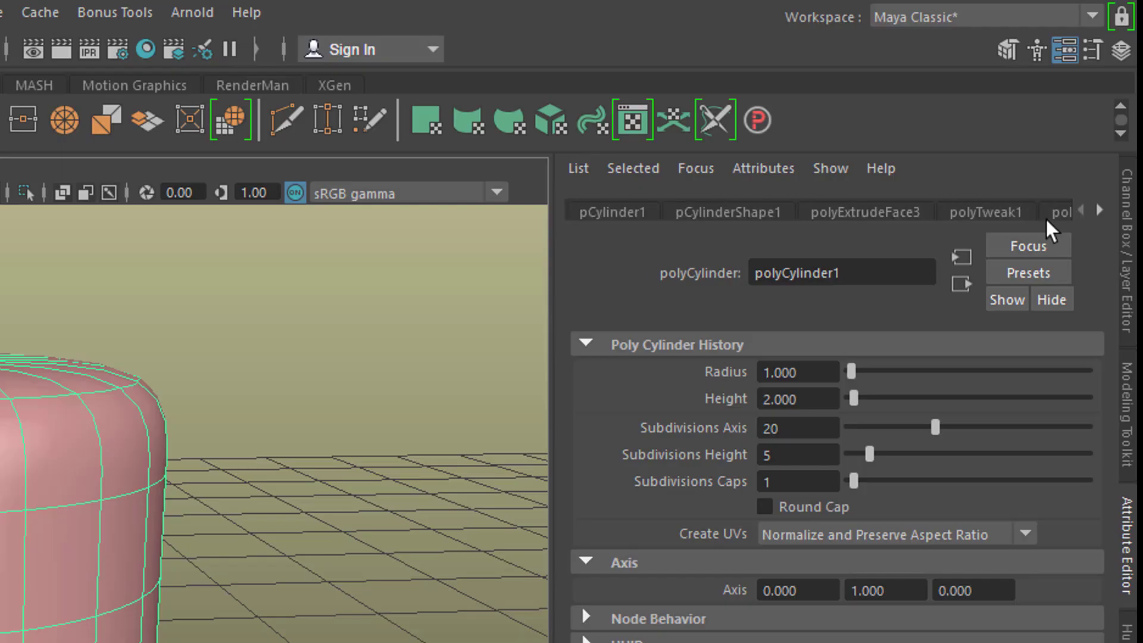
left_click(598, 209)
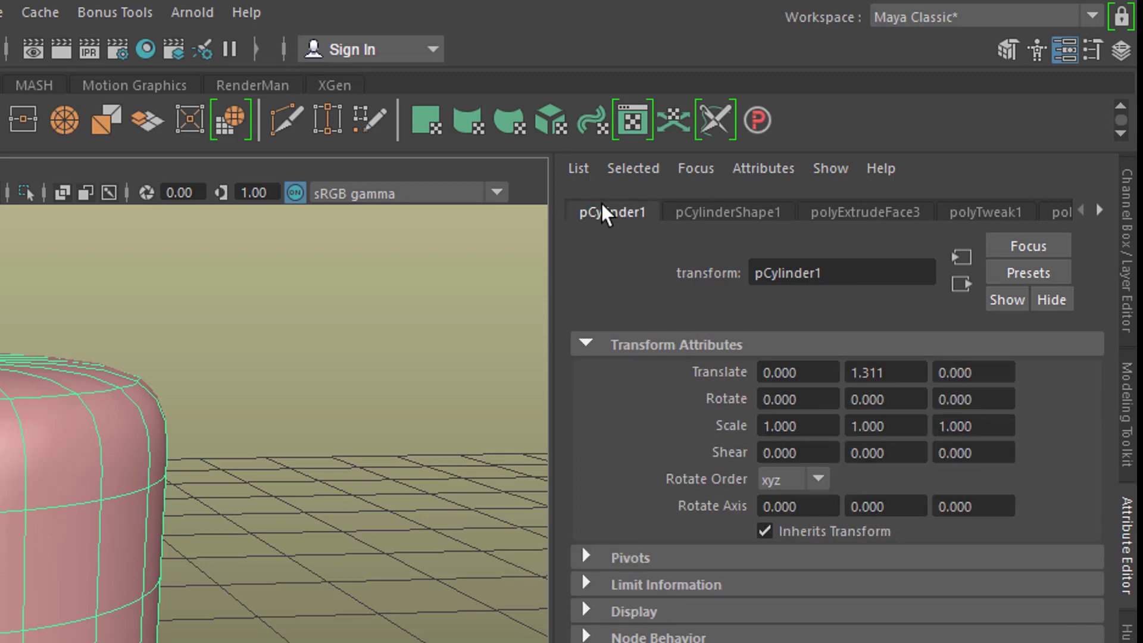
left_click(685, 213)
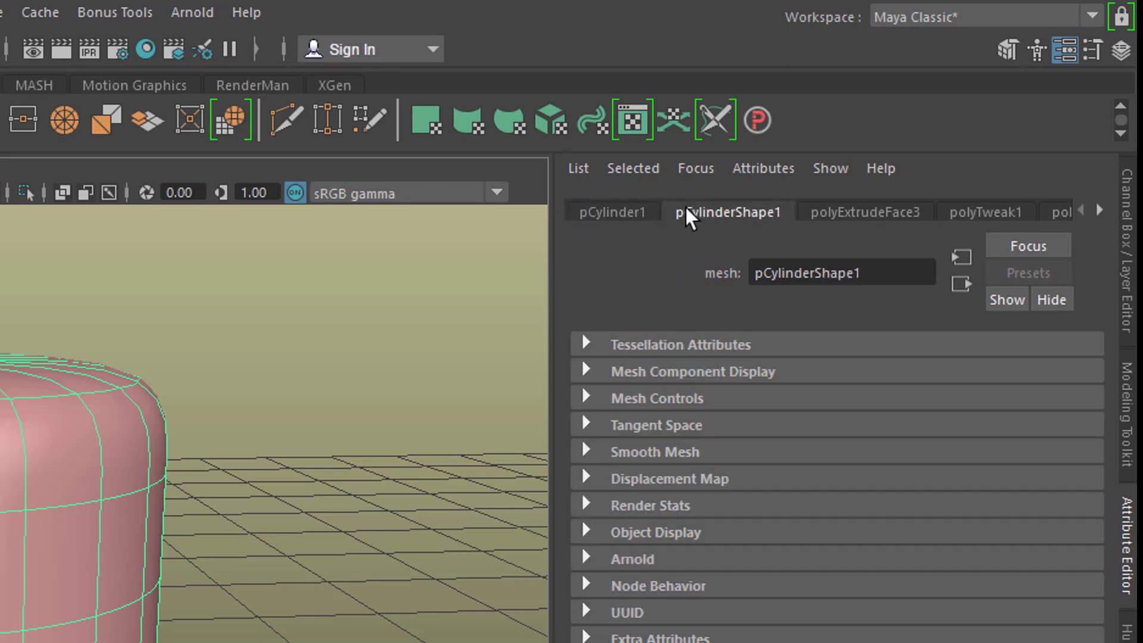
left_click(585, 451)
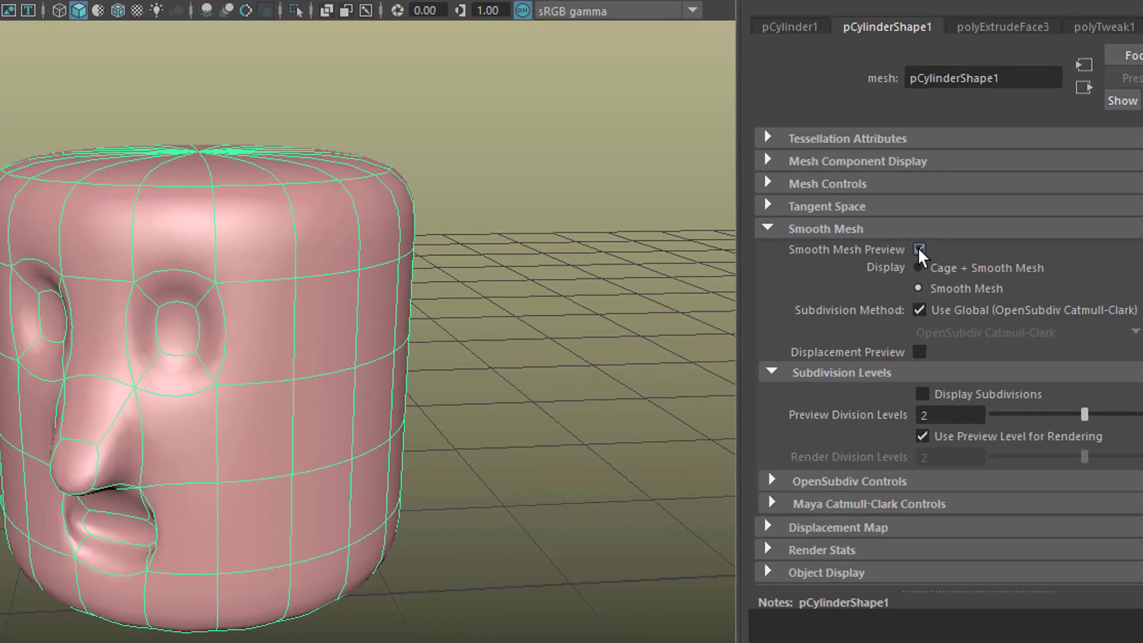
Toggle Smooth Mesh Preview off to compare the original mesh, and restore the smooth preview.
left_click(917, 249)
left_click(918, 249)
left_click(918, 249)
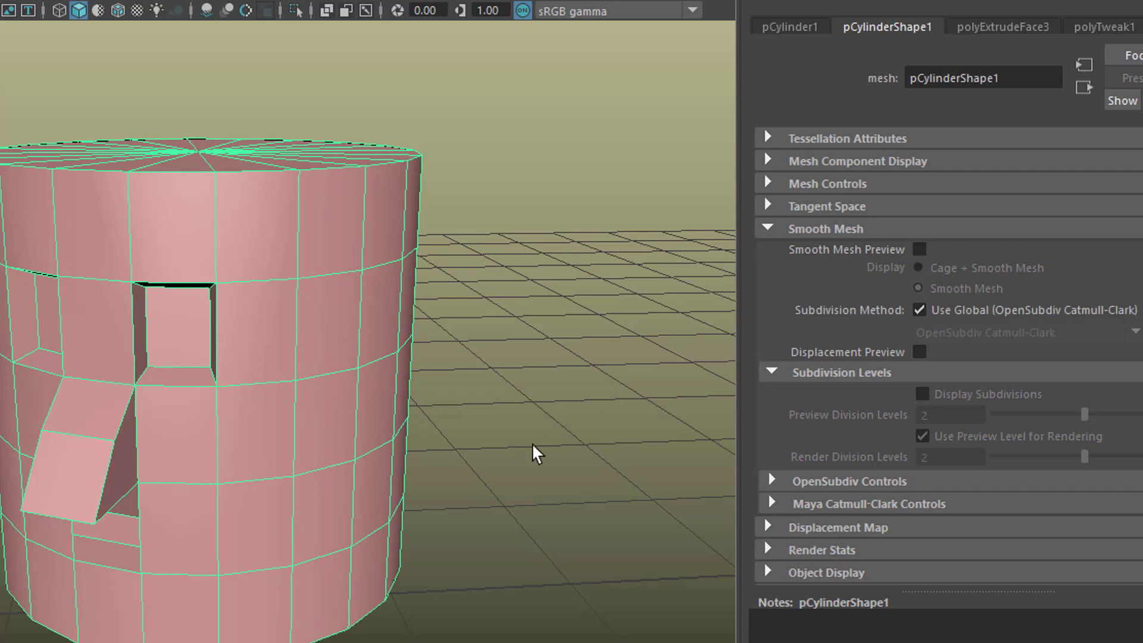
key("3")
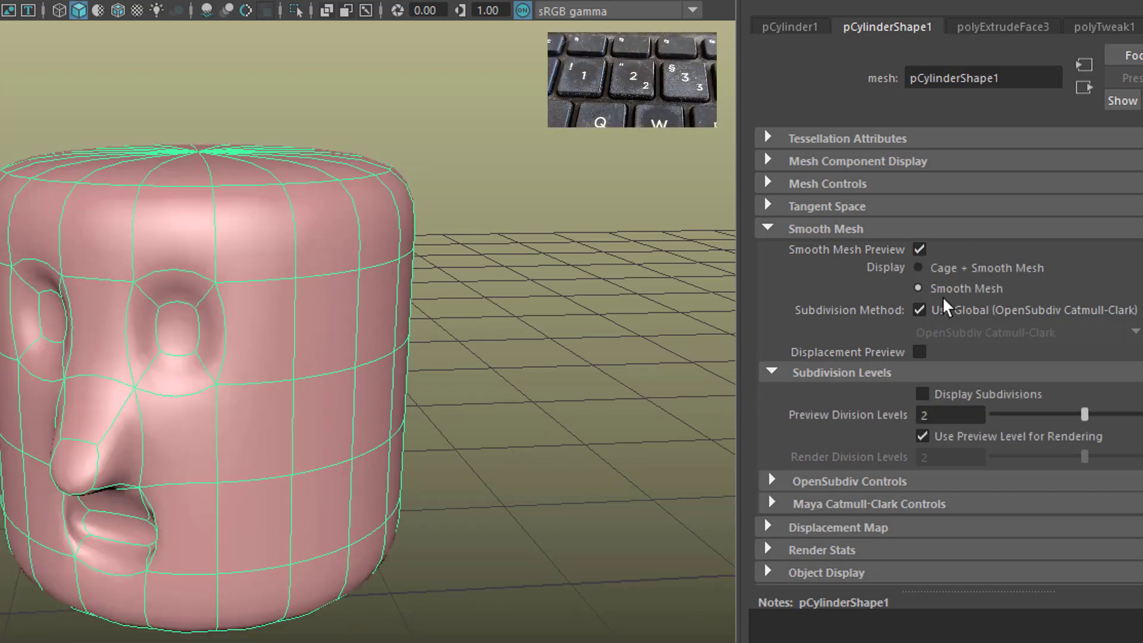
Try the Cage + Smooth Mesh display and the Display Subdivisions option, restoring the plain Smooth Mesh display without subdivisions.
left_click(919, 267)
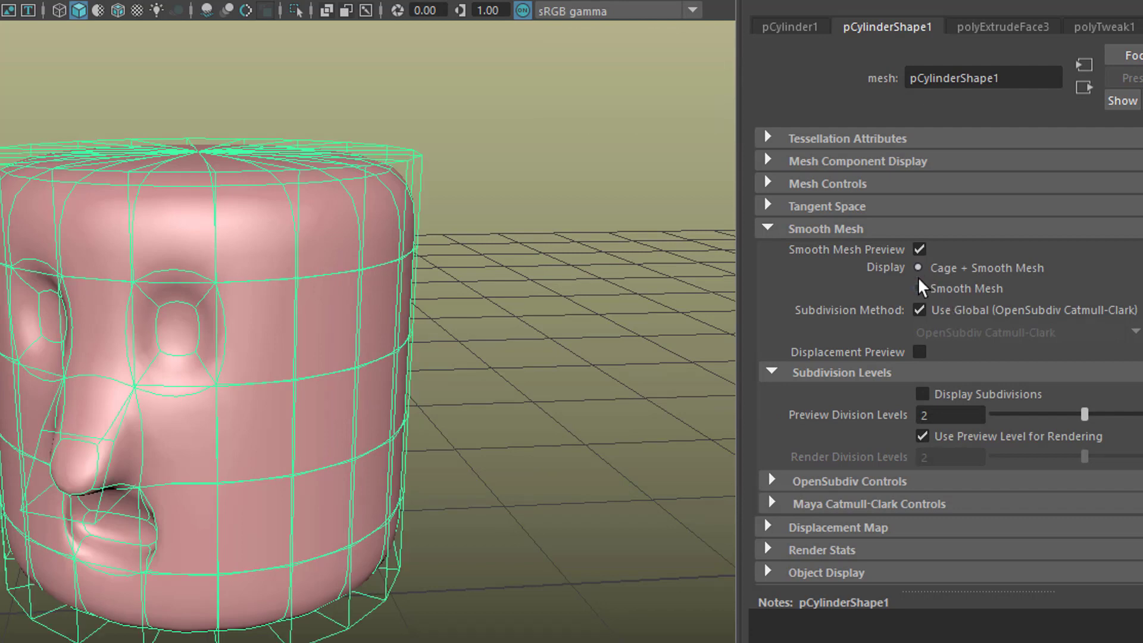
left_click(918, 288)
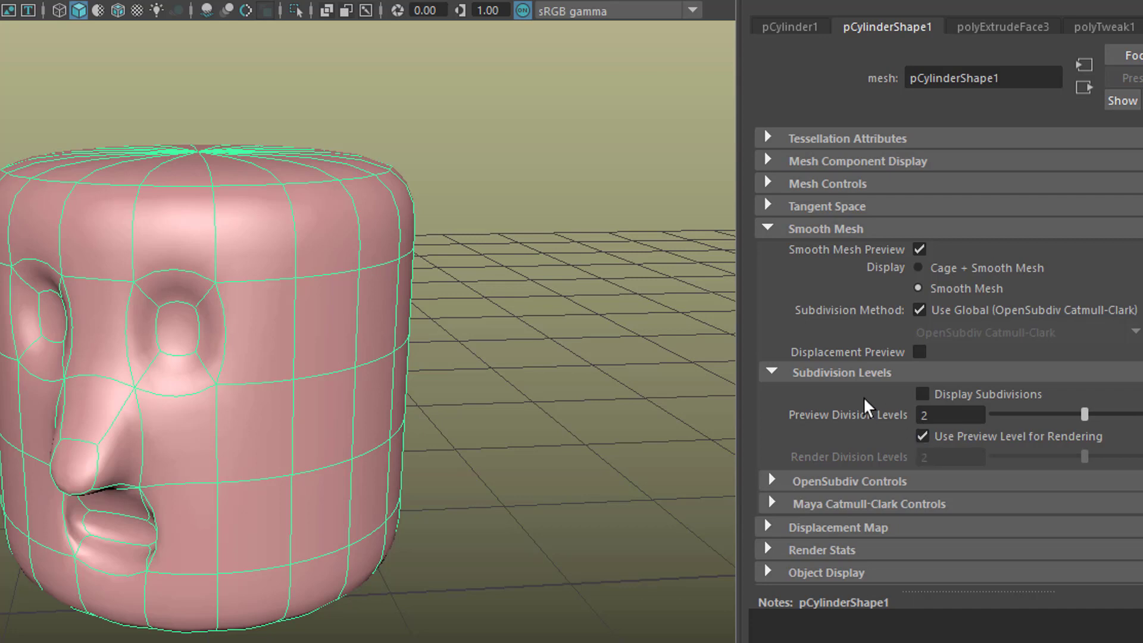
left_click(921, 393)
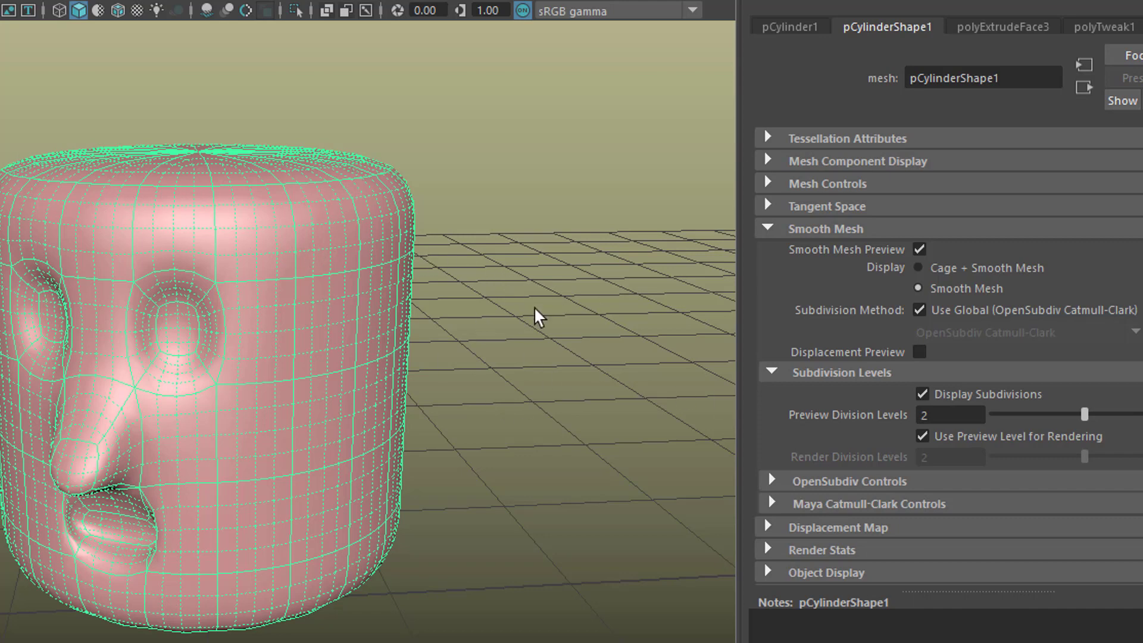
left_click(922, 394)
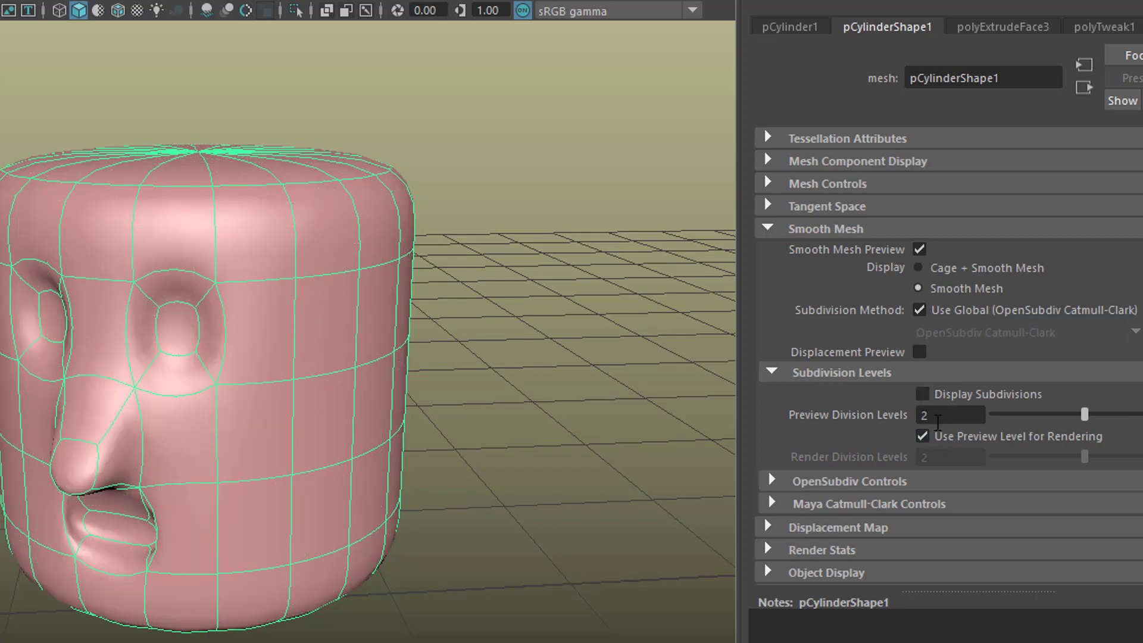
Set the smooth mesh's Preview Division Levels to 4 and inspect the smoothed surface up close.
double_click(975, 418)
type("4")
key("Return")
right_click_drag(141, 469, 365, 492, "alt")
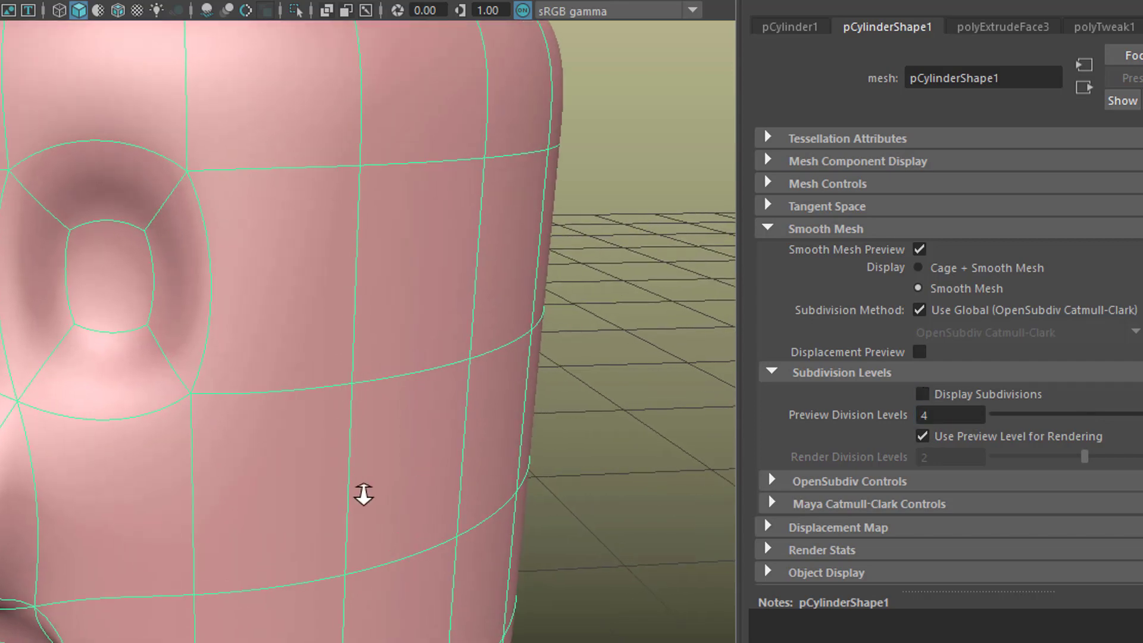
left_click_drag(391, 423, 372, 459, "alt")
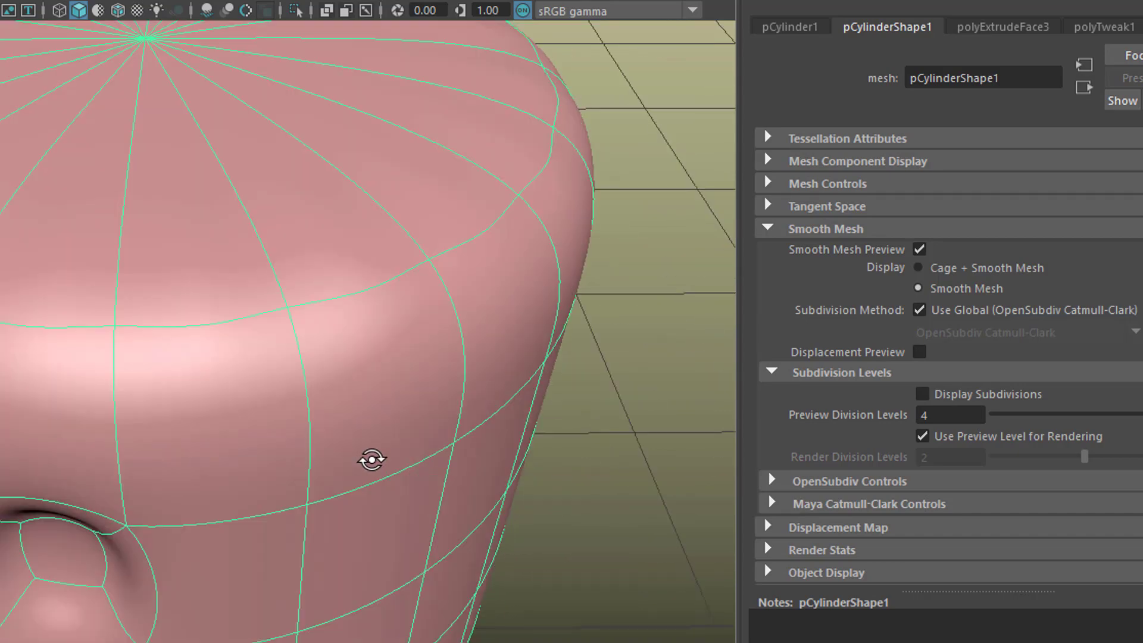
Set the Preview Division Levels to 1 and view the head from the opposite side.
double_click(943, 416)
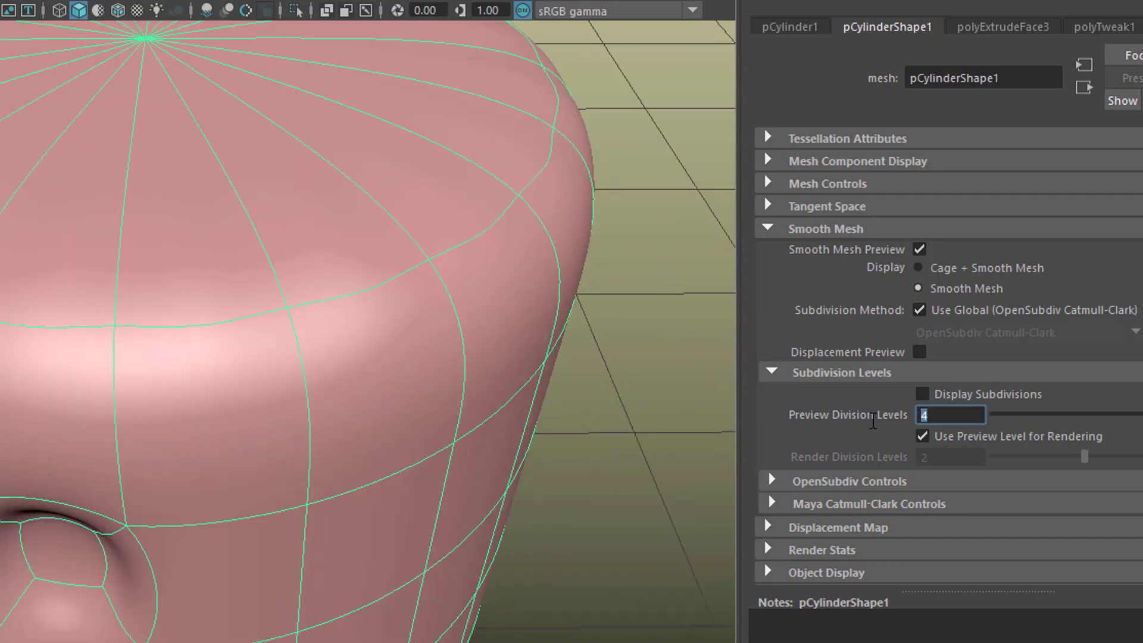
type("1")
key("Return")
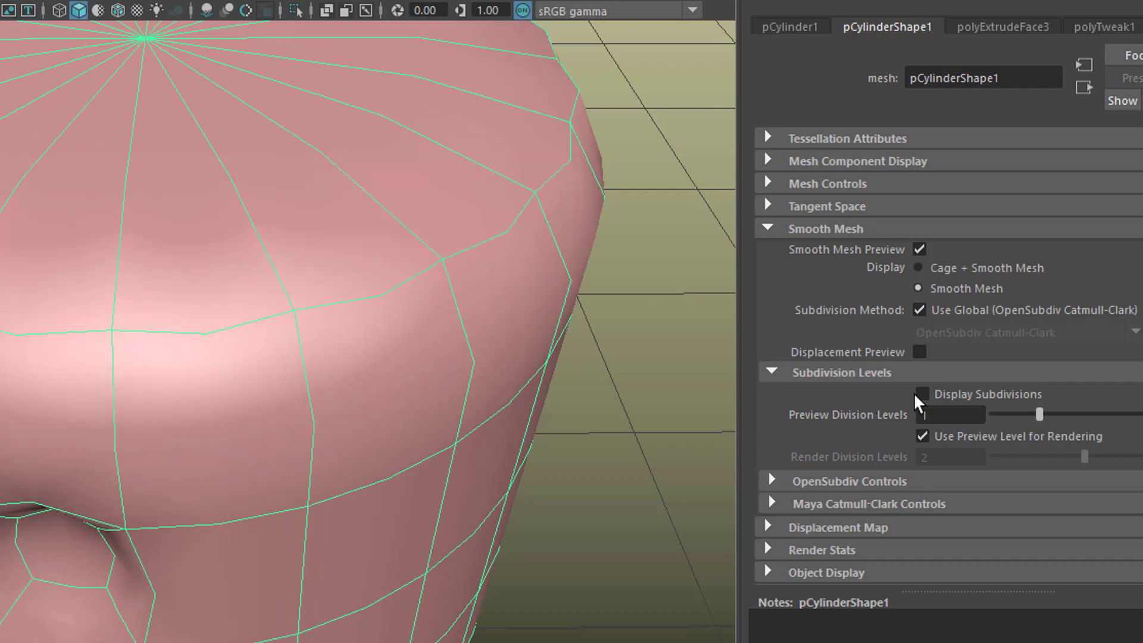
scroll(345, 556, "down", 10)
left_click_drag(153, 587, 98, 540, "alt")
right_click_drag(98, 540, 274, 541, "alt")
left_click_drag(273, 541, 471, 530, "alt")
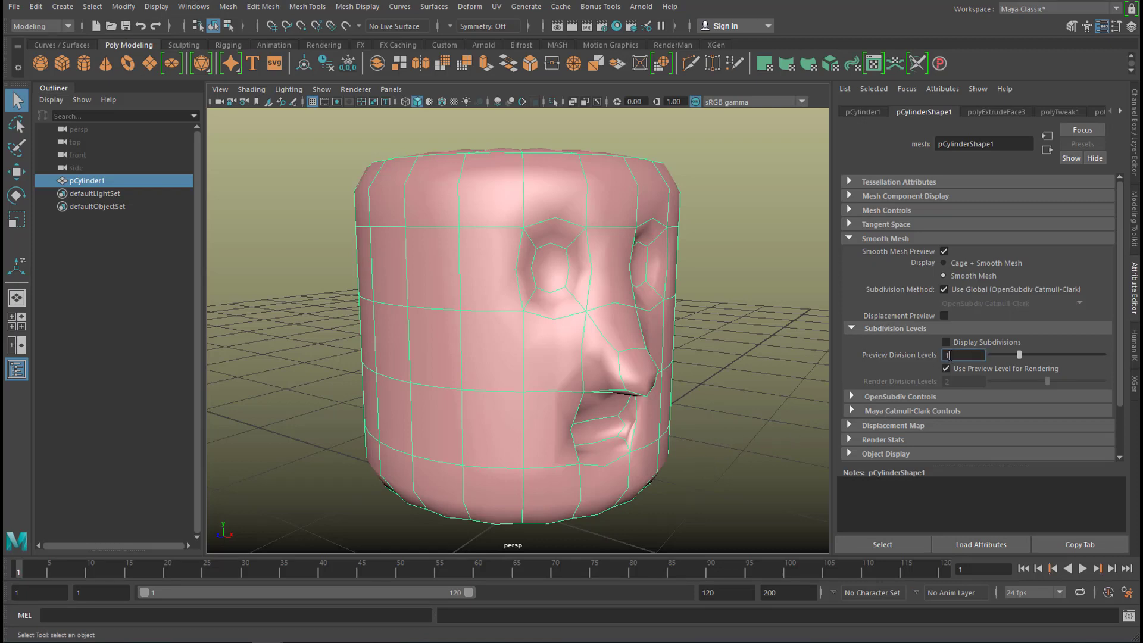
Set the smooth mesh's Preview Division Levels to 5, compare it with the unsmoothed mesh and restore the smooth preview.
type("5")
key("Return")
mouse_move(638, 404)
left_mouse_down("alt")
mouse_move(612, 459)
mouse_move(527, 434)
mouse_move(583, 411)
mouse_move(636, 408)
mouse_move(559, 408)
mouse_move(616, 411)
left_mouse_up("alt")
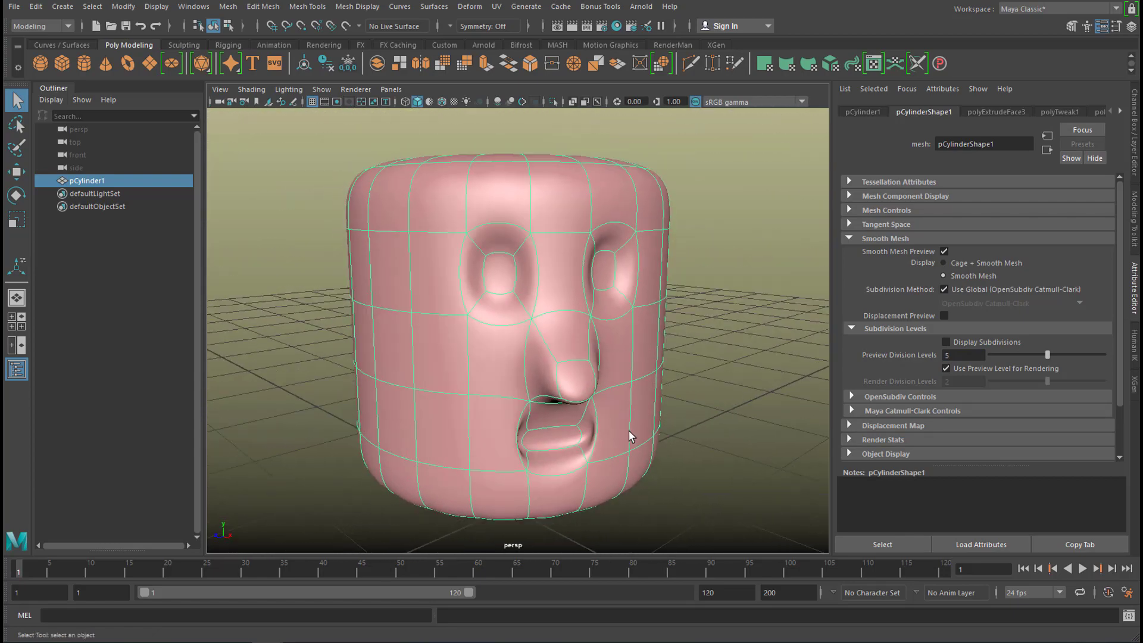
key("1")
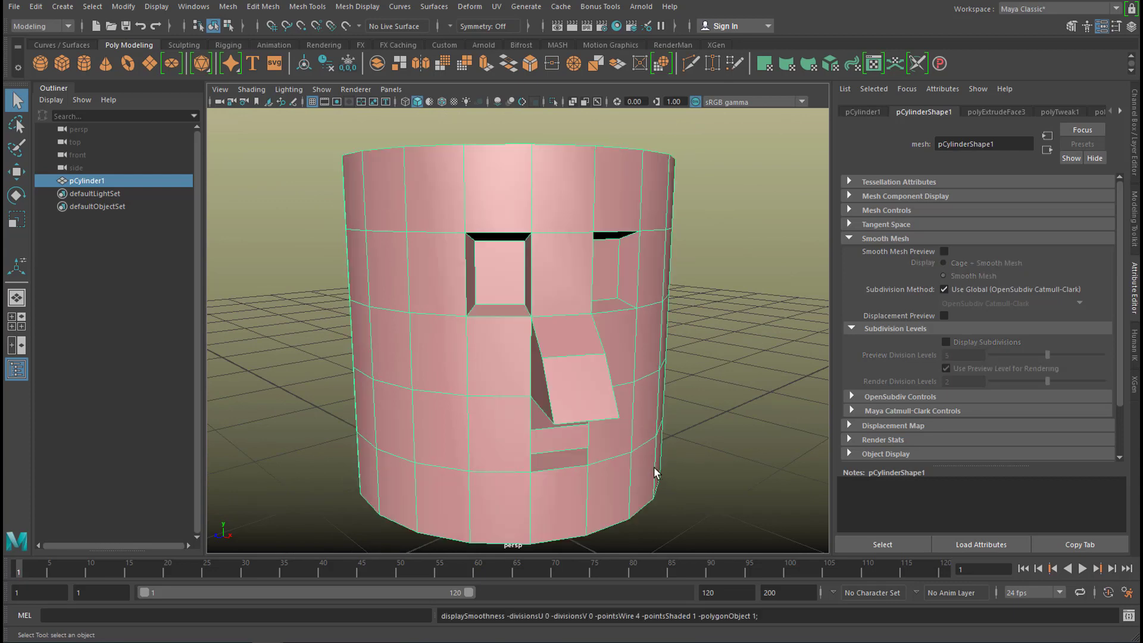
key("3")
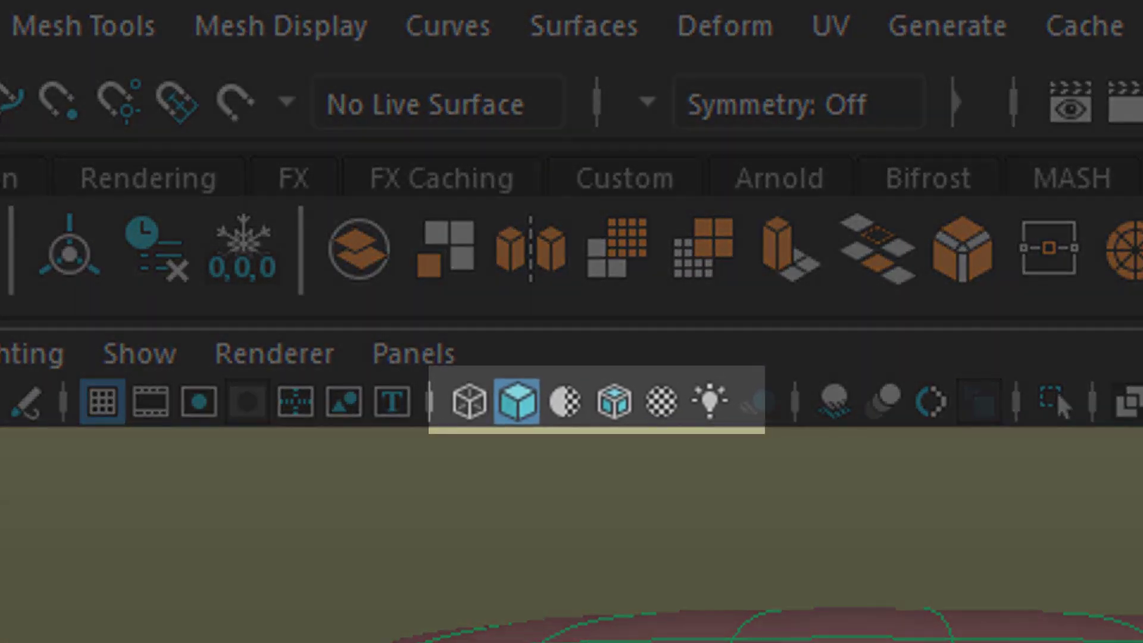
Show the smoothed head in wireframe display, in shaded display and in shaded display with texture maps.
key("4")
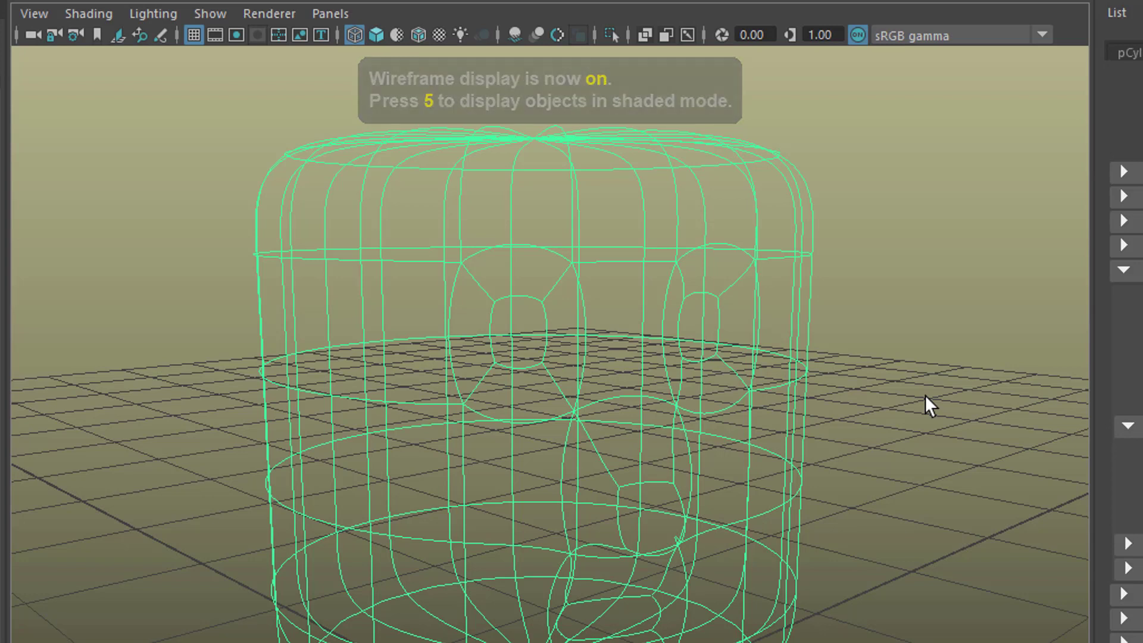
key("5")
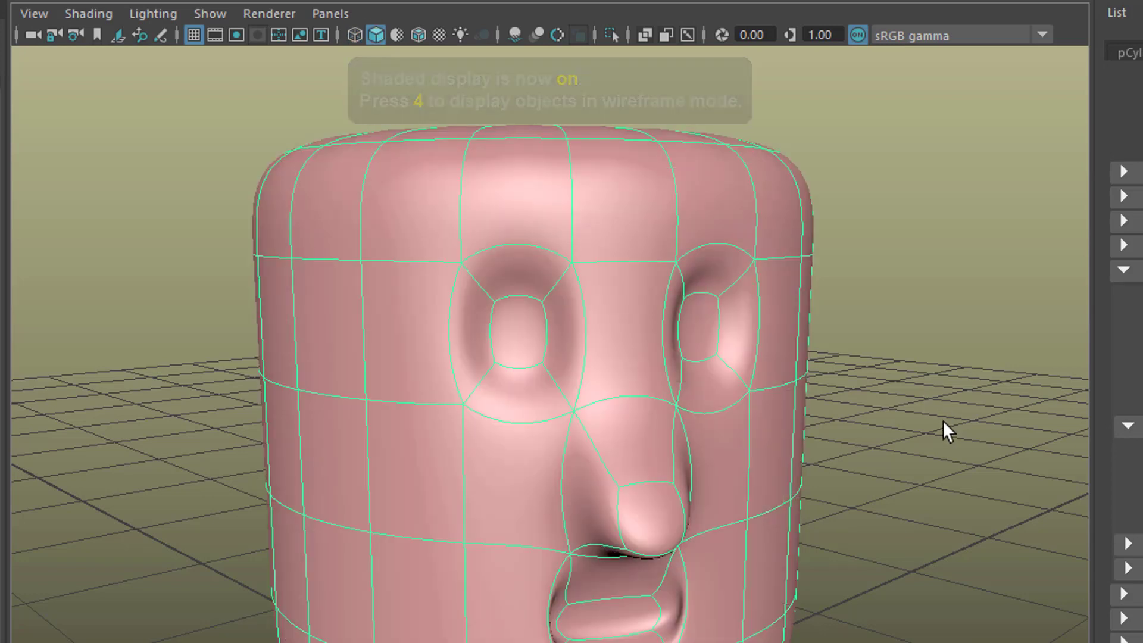
key("6")
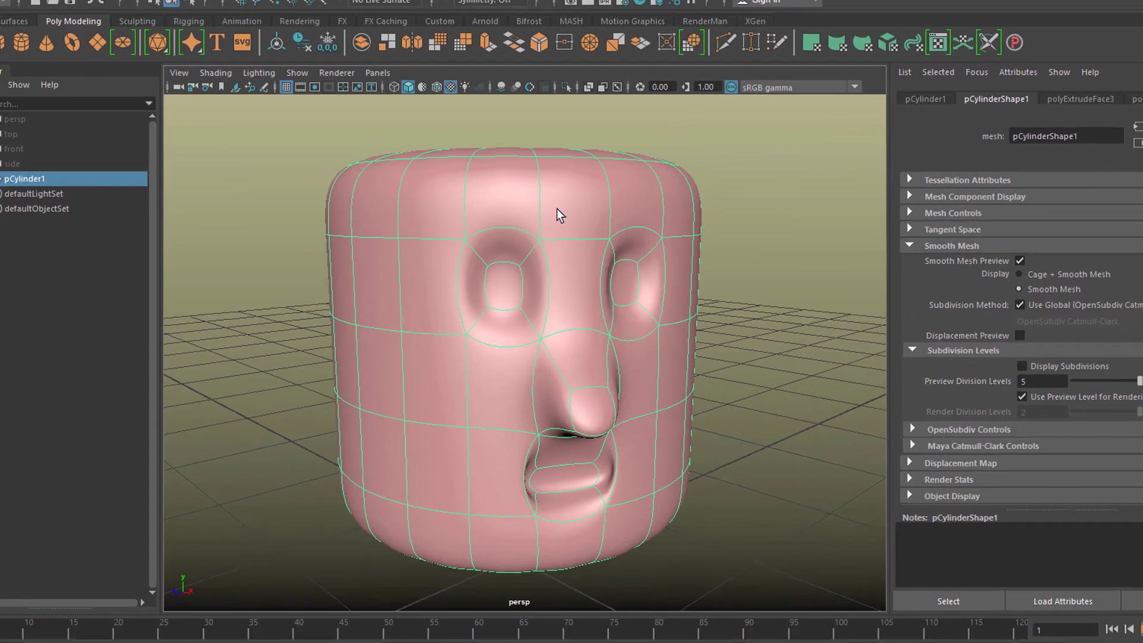
Map a Ramp texture to the Color of the head's material and move the ramp's black marker to position 0.425.
right_click(563, 210)
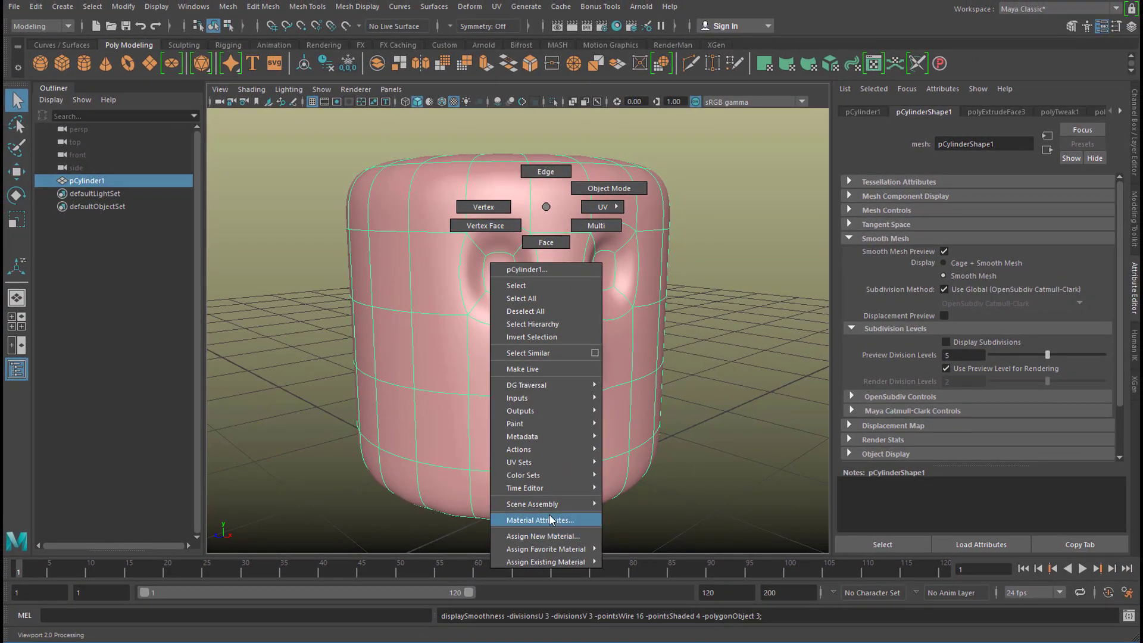
left_click(548, 515)
left_click(1099, 256)
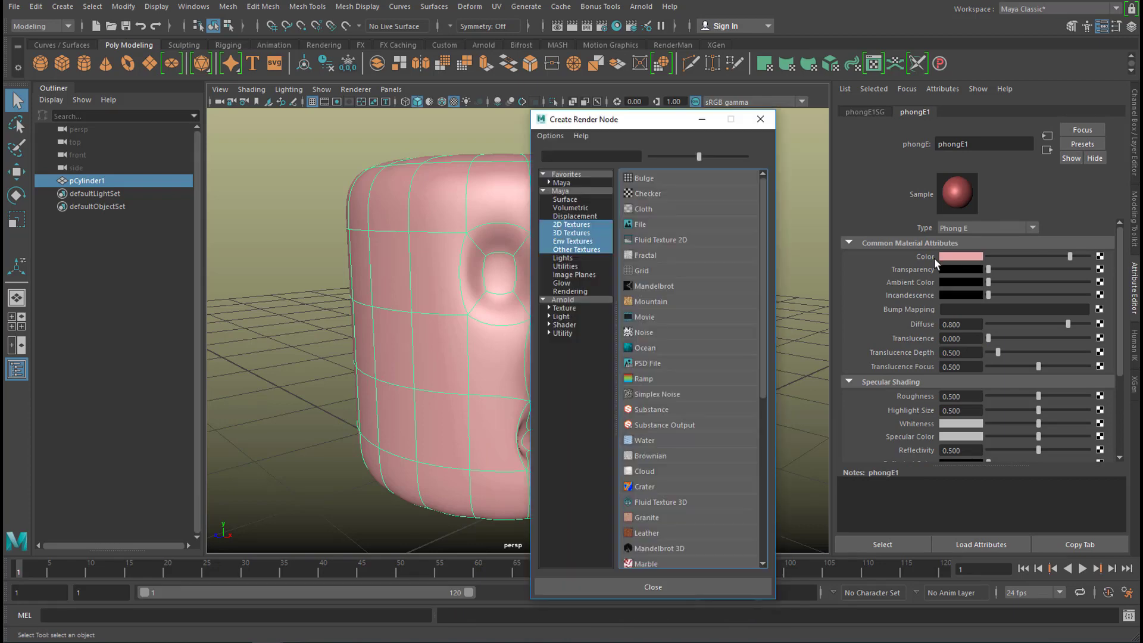
left_click(649, 379)
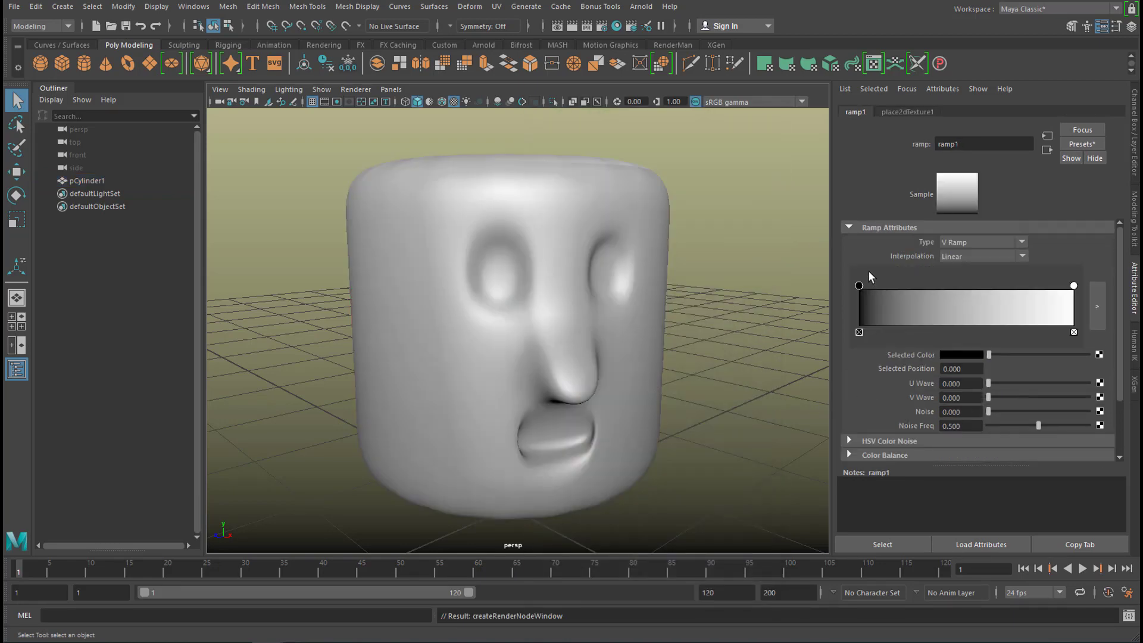
left_click_drag(859, 286, 951, 287)
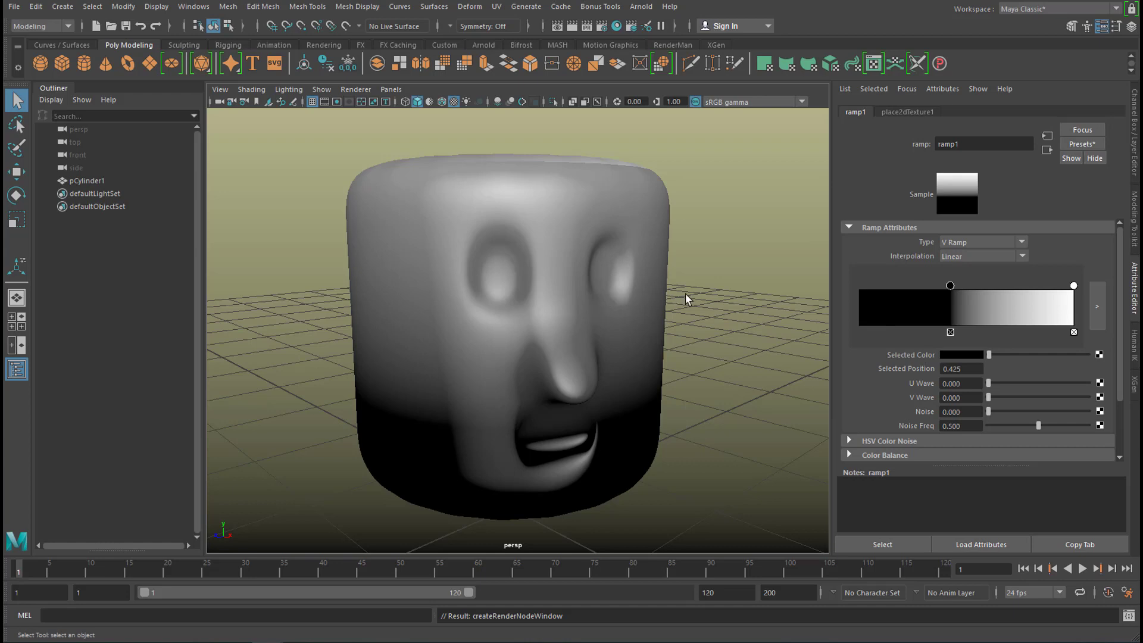
Compare the ramp-textured head in plain shaded and wireframe display, returning to shaded display with texture maps.
key("5")
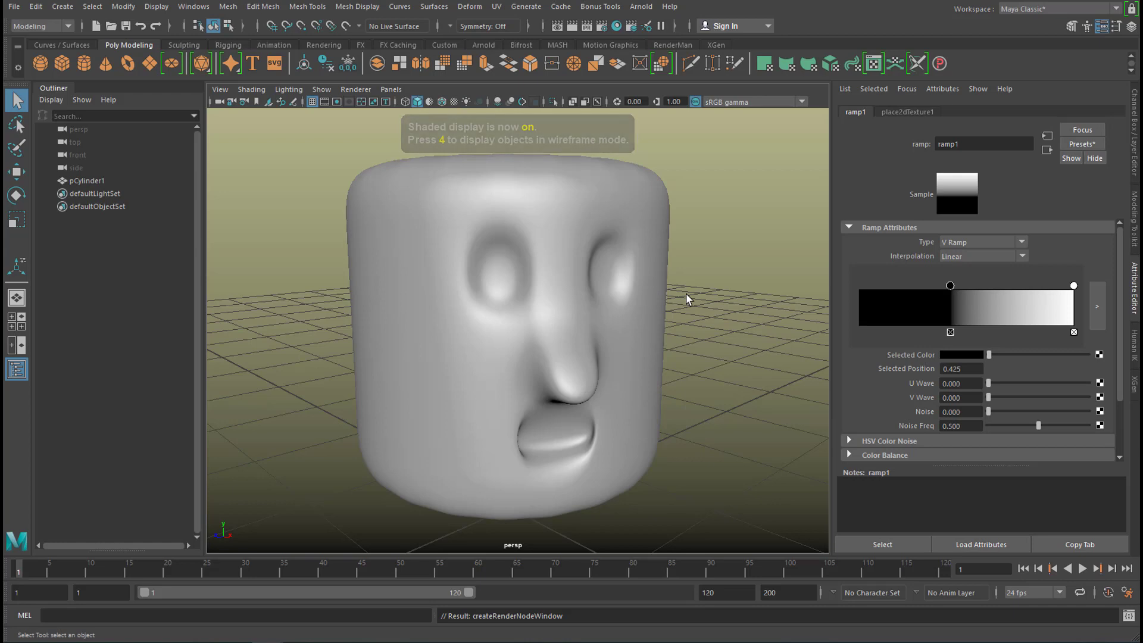
key("4")
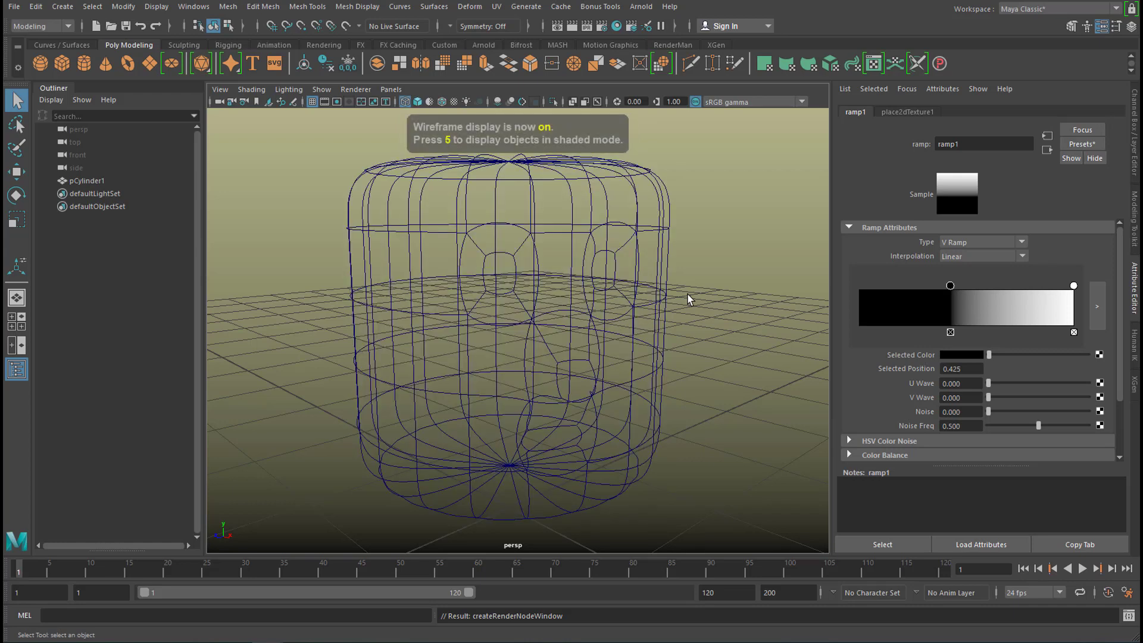
key("5")
key("6")
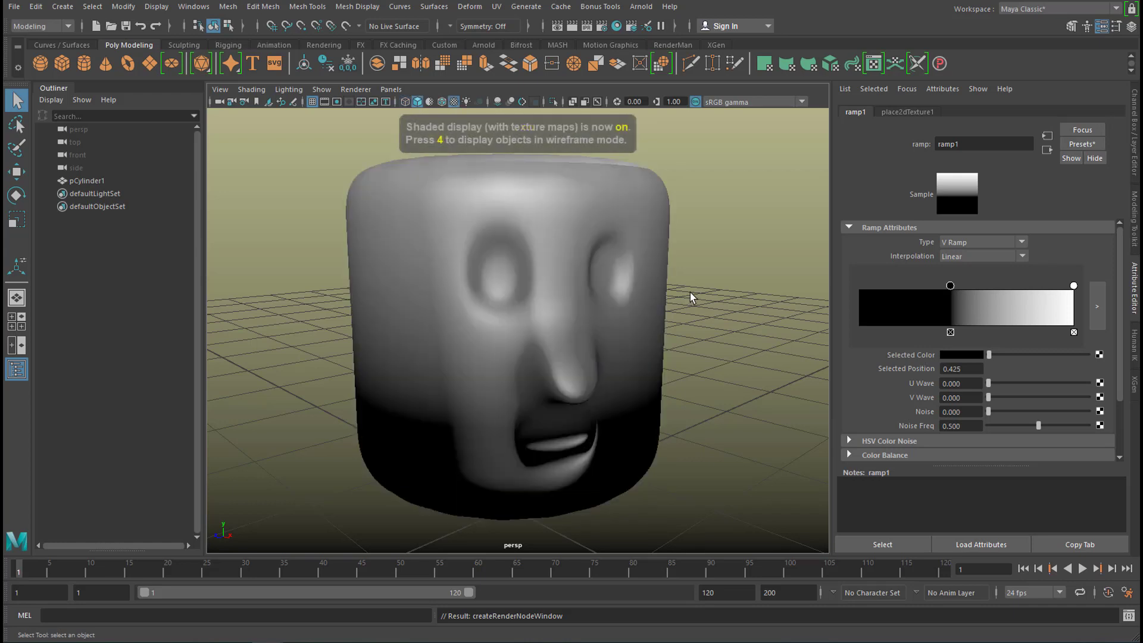
Select the head, inspect its original unsmoothed mesh from the other side and restore the smooth mesh preview.
left_click(624, 245)
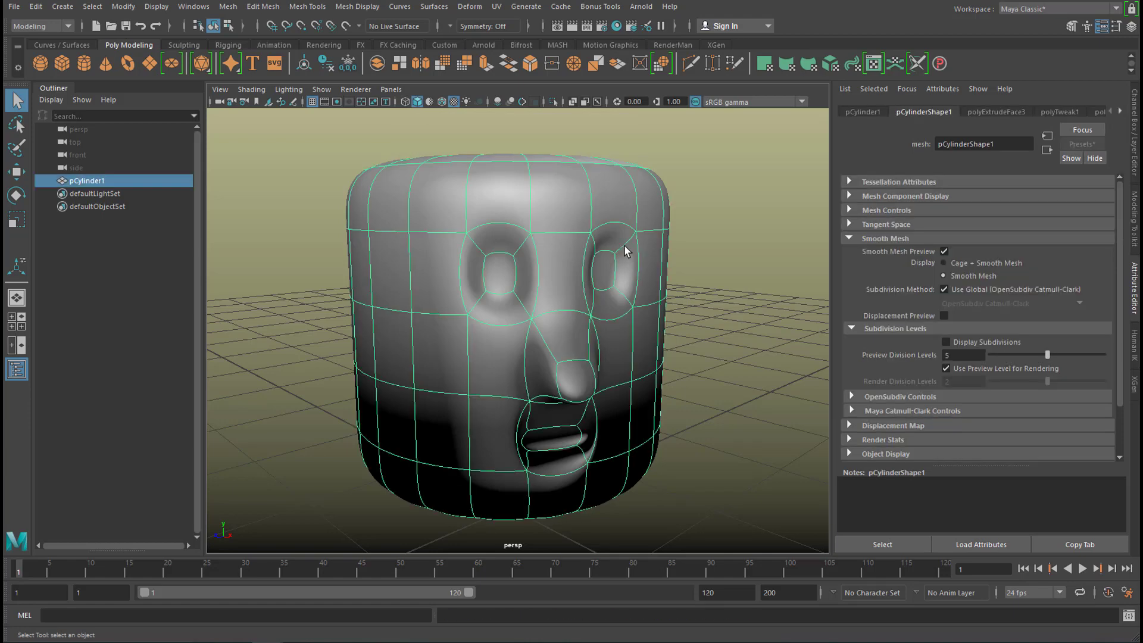
key("1")
left_click_drag(688, 376, 613, 377, "alt")
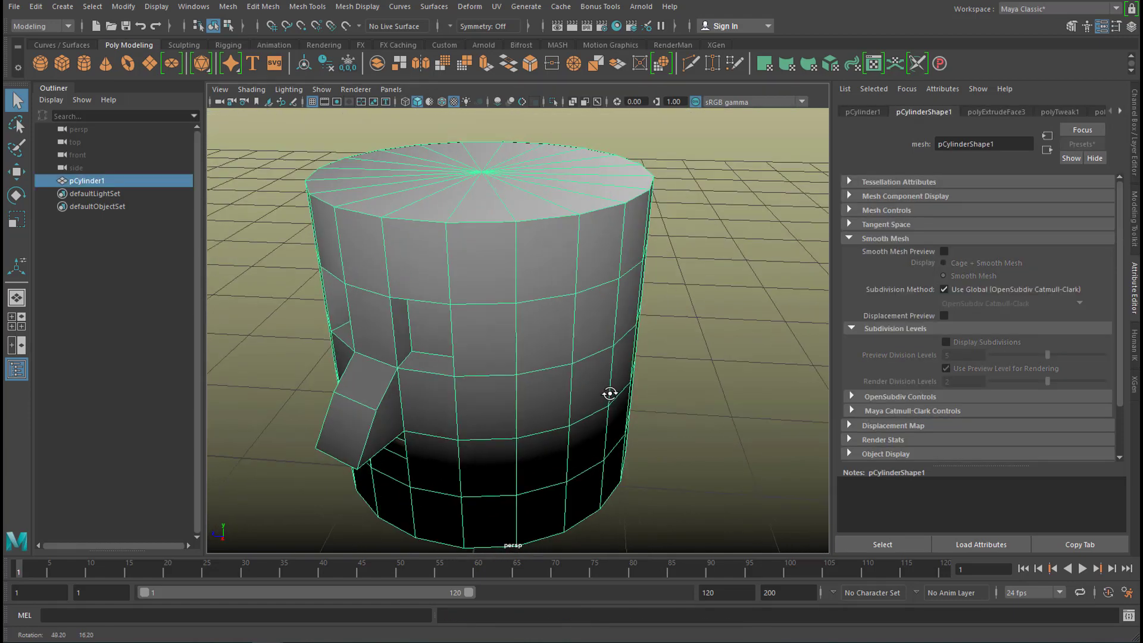
right_click_drag(612, 377, 561, 398, "alt")
key("3")
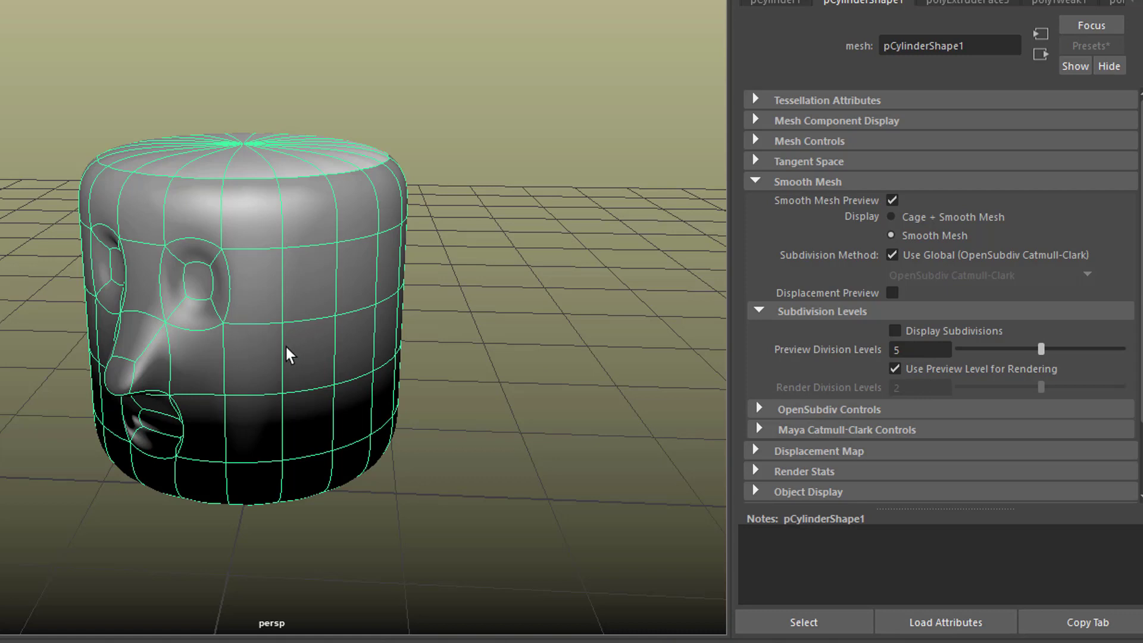
Bring up the geometry conversion commands for the selected smooth-previewed head.
left_click(920, 350)
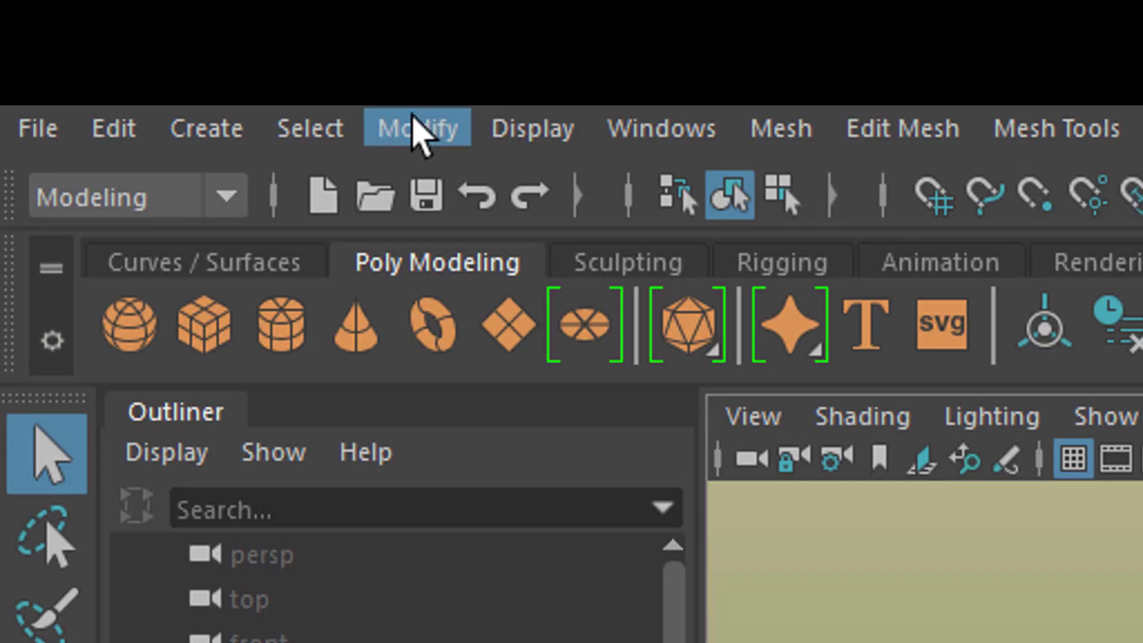
left_click(420, 130)
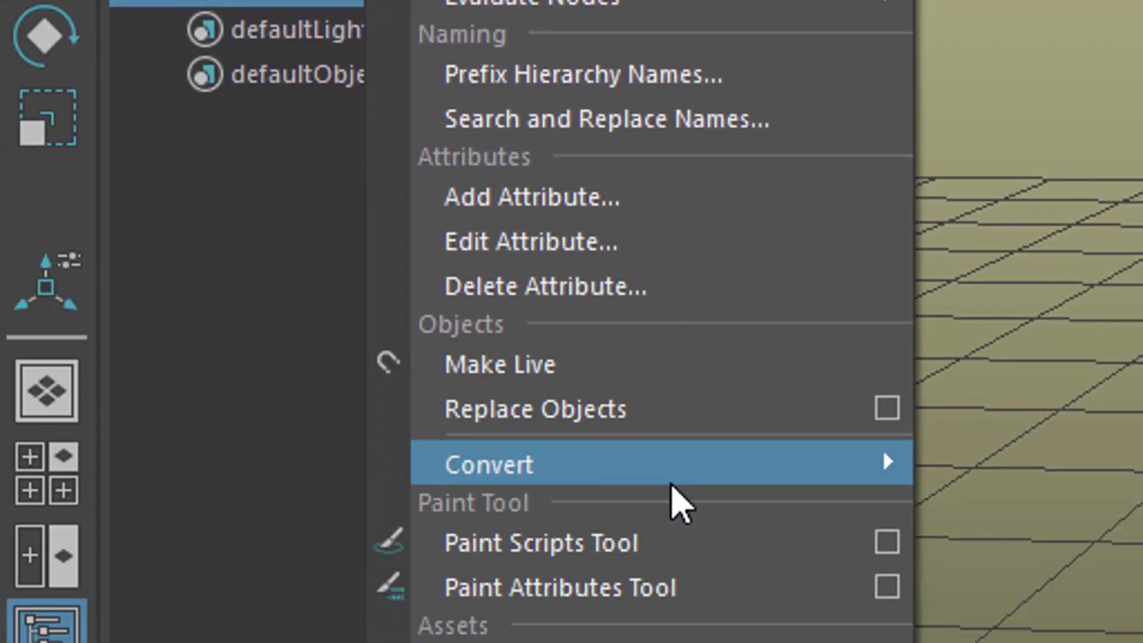
mouse_move(700, 321)
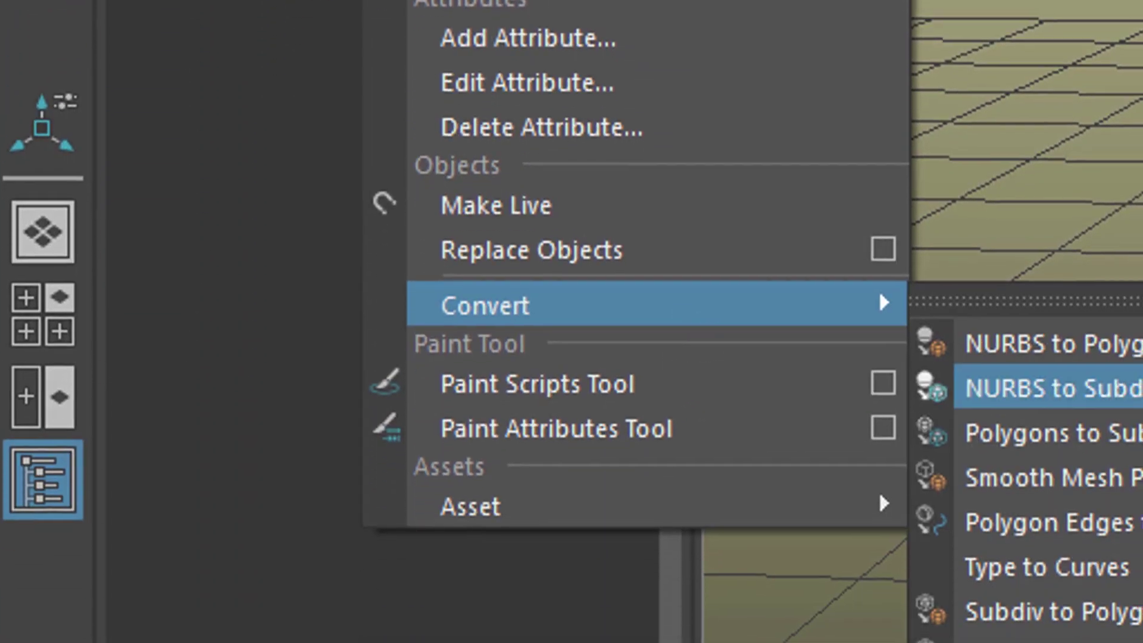